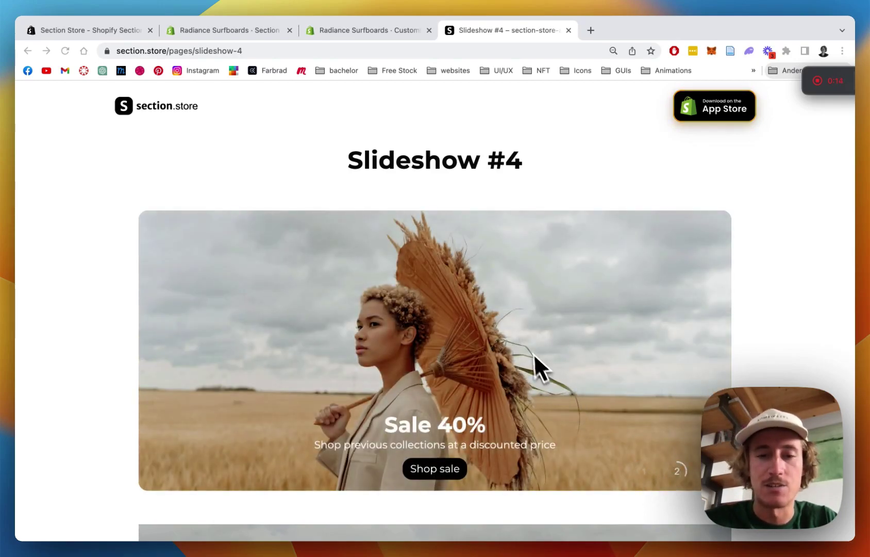
Step: Scroll the app listing and step the demo carousel forward one slide and back
{"action": "scroll", "coordinate": [531, 351], "scroll_direction": "down", "scroll_amount": 1}
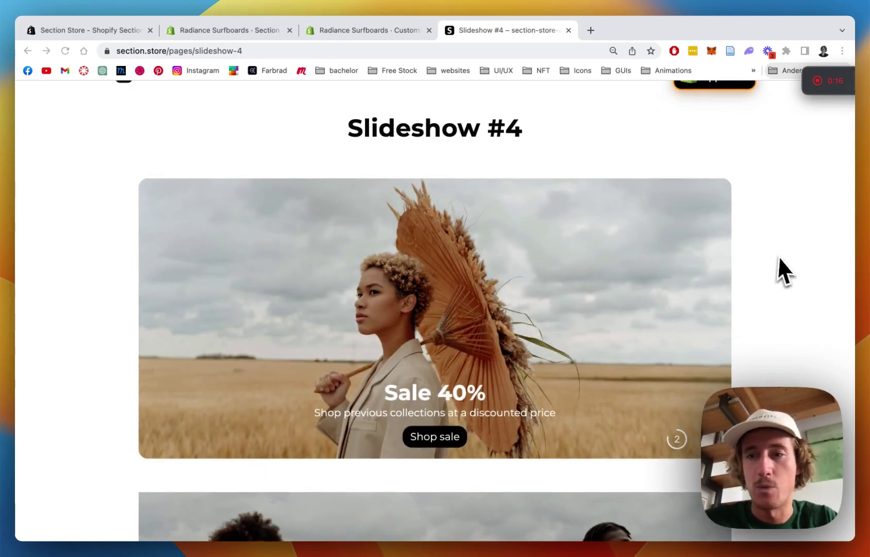
{"action": "scroll", "coordinate": [629, 340], "scroll_direction": "down", "scroll_amount": 6}
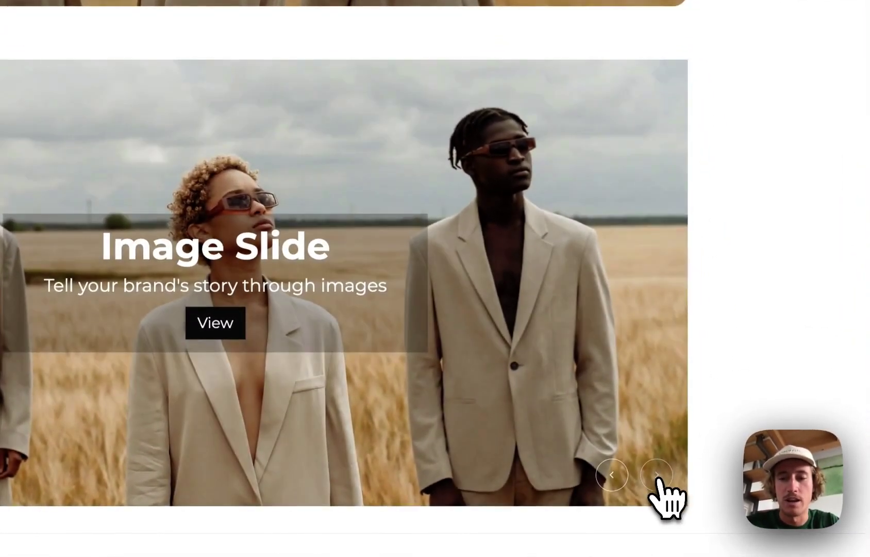
{"action": "left_click", "coordinate": [699, 443]}
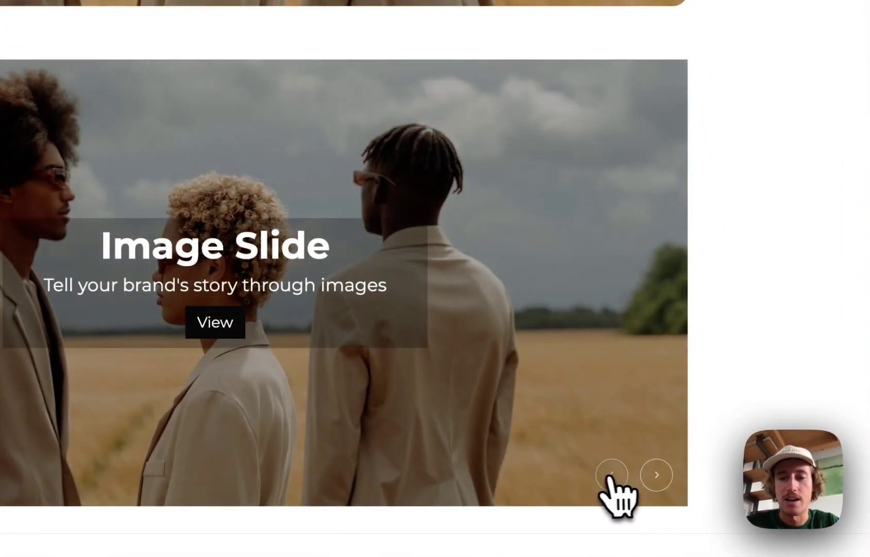
{"action": "left_click", "coordinate": [612, 474]}
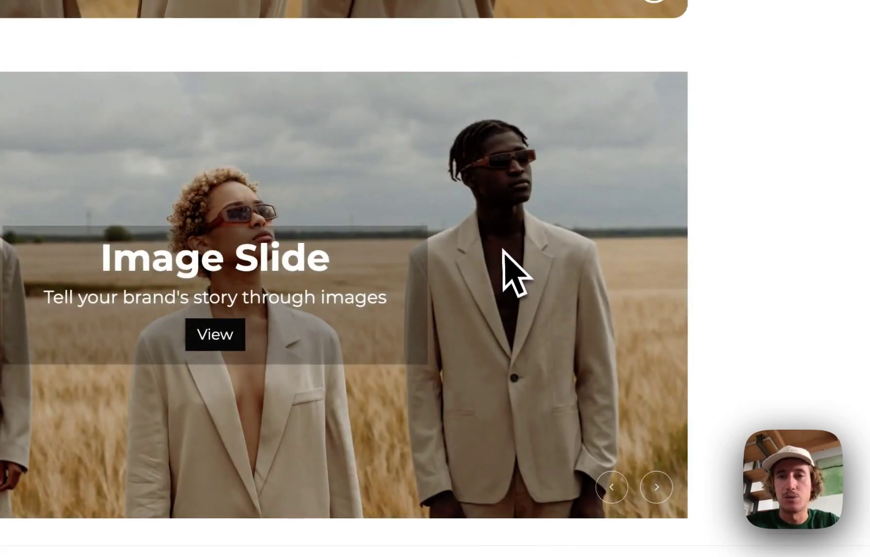
{"action": "scroll", "coordinate": [511, 272], "scroll_direction": "down", "scroll_amount": 10}
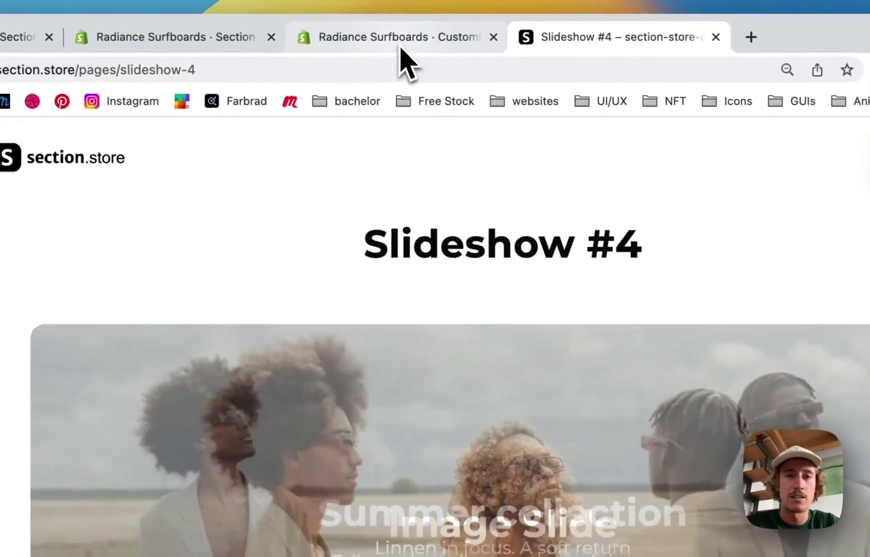
Step: Preview slides 2 and 1 of the store's home page slideshow, then return to the Section Store listing
{"action": "left_click", "coordinate": [405, 49]}
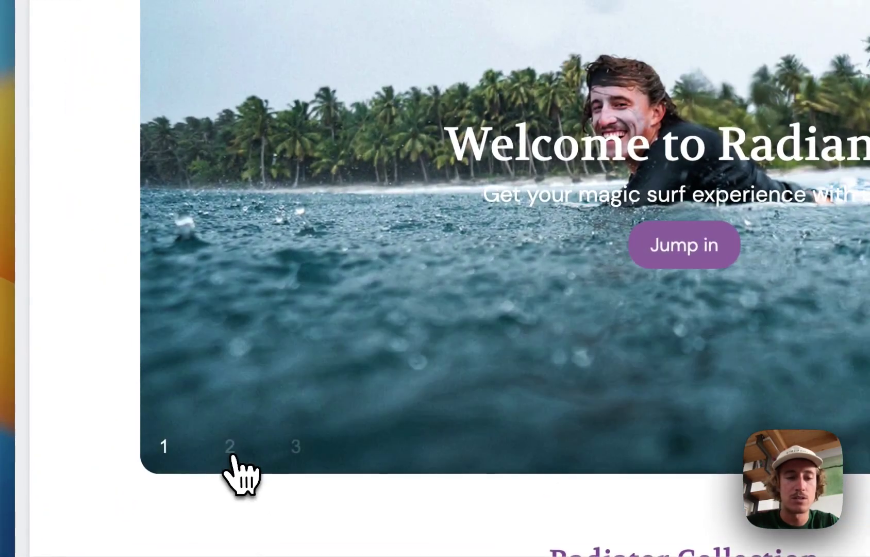
{"action": "left_click", "coordinate": [232, 456]}
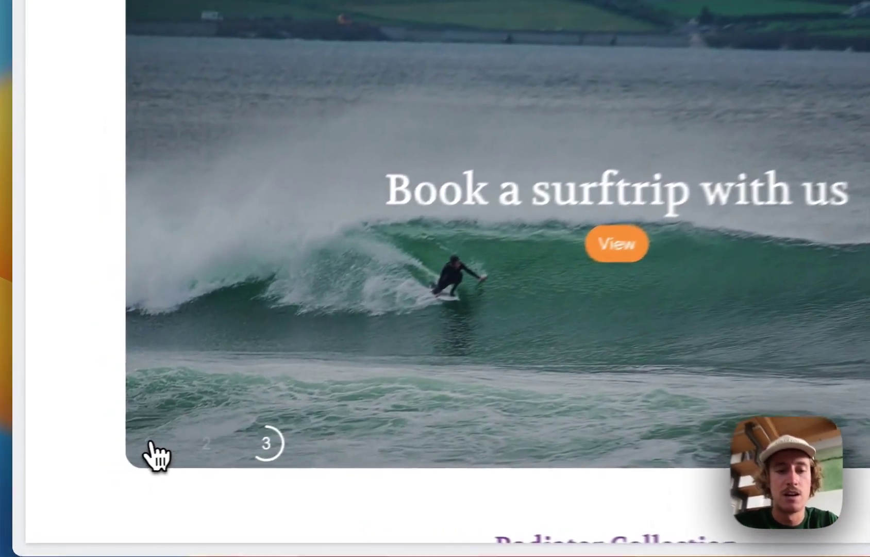
{"action": "left_click", "coordinate": [109, 462]}
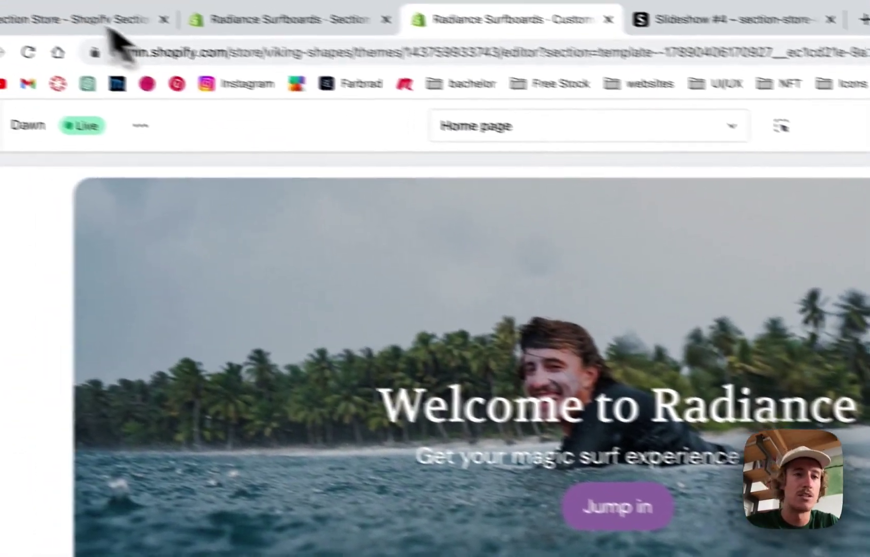
{"action": "left_click", "coordinate": [111, 30]}
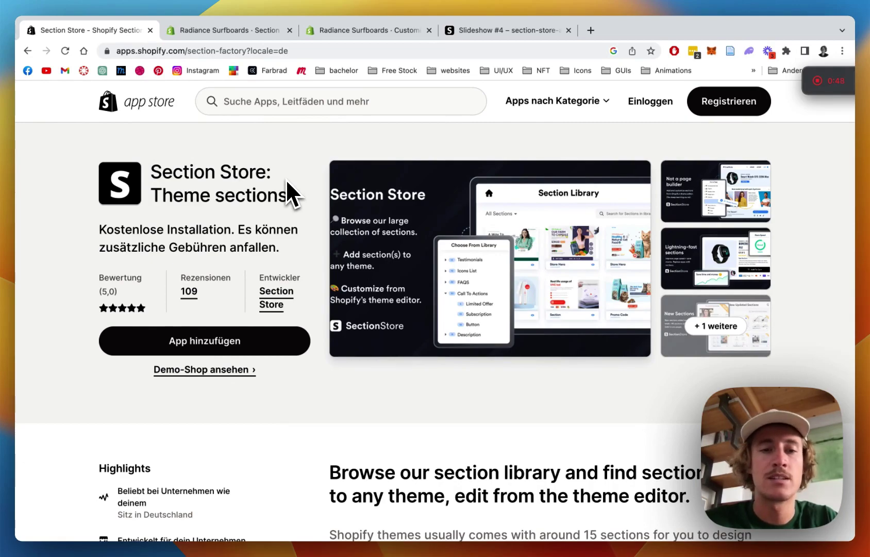
Step: Scroll the Section Store listing, then go to the app's My sections page in the Radiance Surfboards admin
{"action": "scroll", "coordinate": [304, 185], "scroll_direction": "down", "scroll_amount": 7}
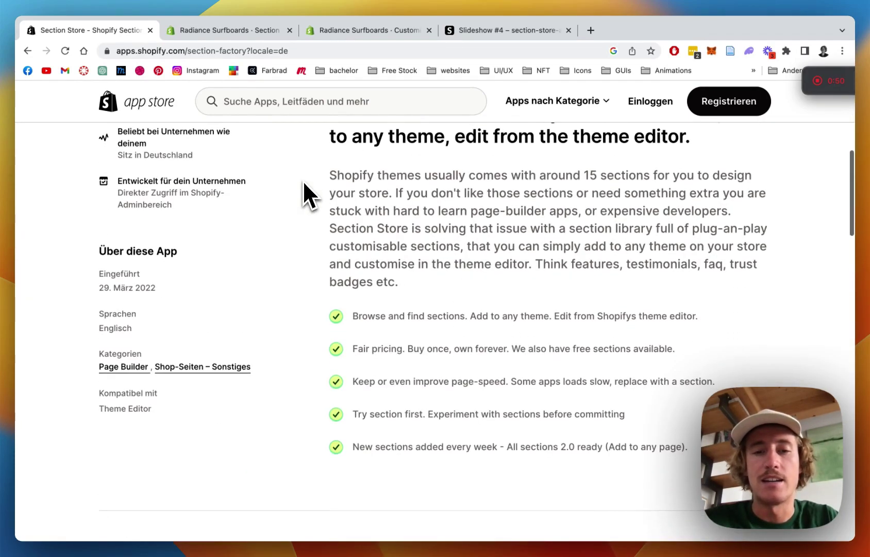
{"action": "scroll", "coordinate": [456, 261], "scroll_direction": "up", "scroll_amount": 7}
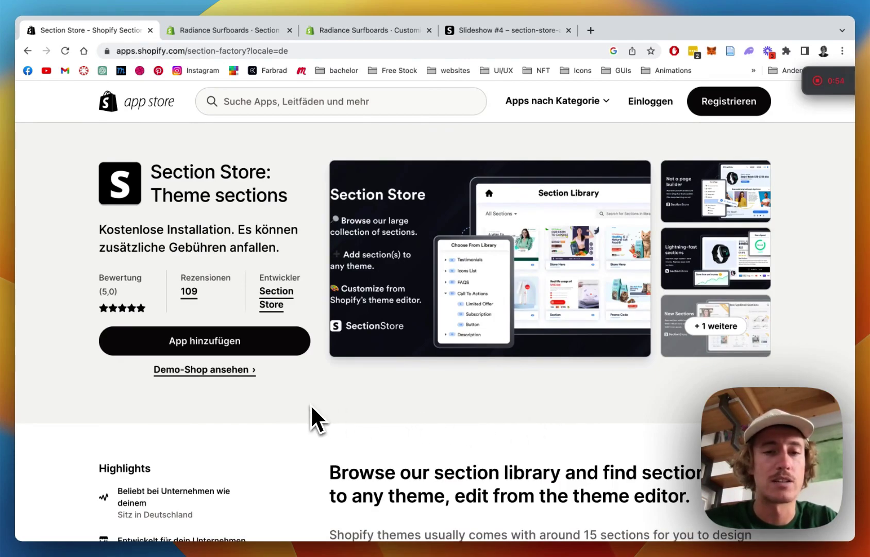
{"action": "scroll", "coordinate": [289, 253], "scroll_direction": "down", "scroll_amount": 1}
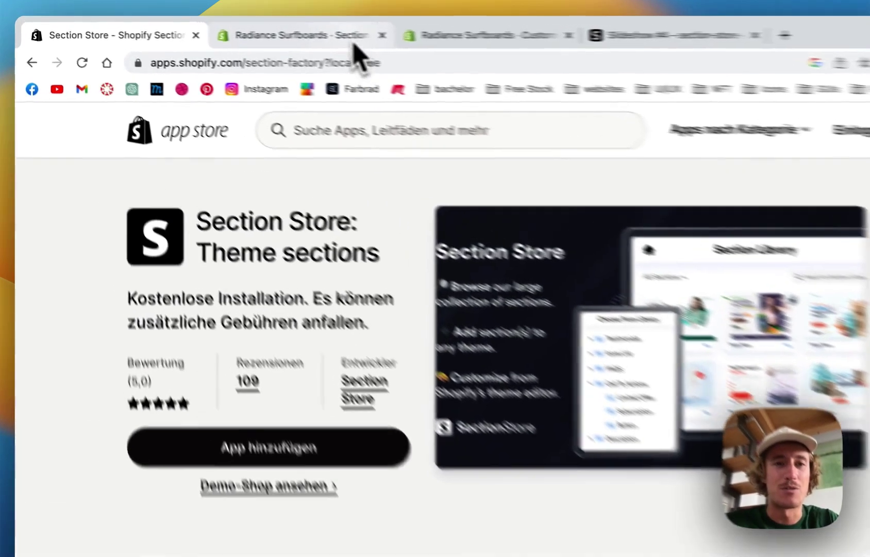
{"action": "left_click", "coordinate": [270, 30]}
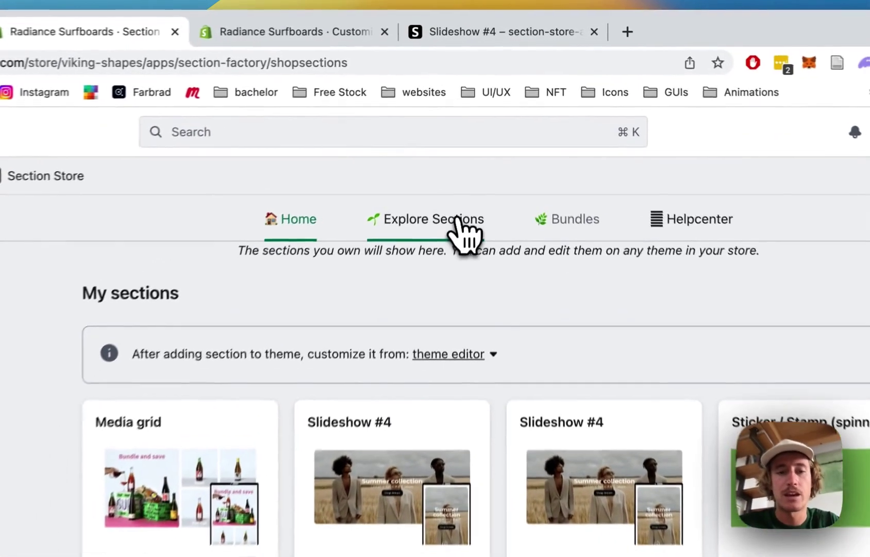
Step: Browse all sections and open the Slideshow #4 card under Newest sections
{"action": "left_click", "coordinate": [480, 156]}
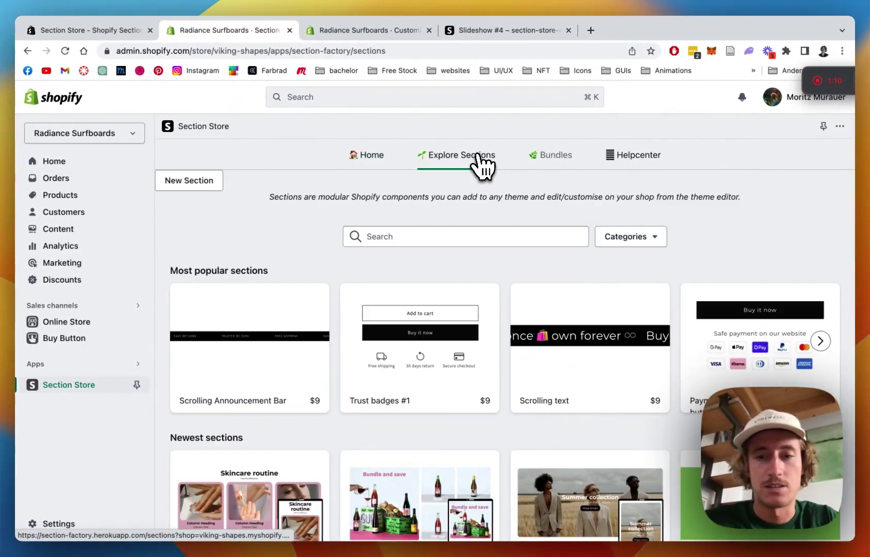
{"action": "scroll", "coordinate": [733, 238], "scroll_direction": "down", "scroll_amount": 3}
{"action": "scroll", "coordinate": [571, 253], "scroll_direction": "down", "scroll_amount": 2}
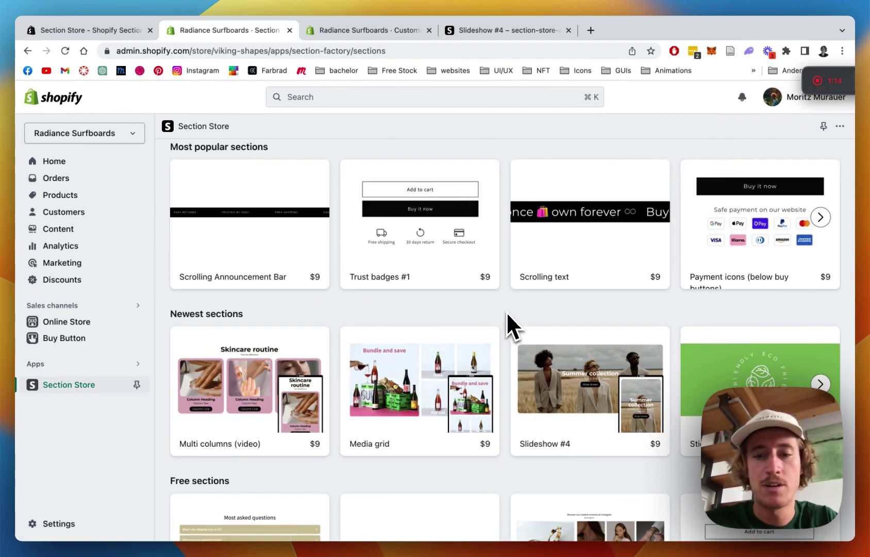
{"action": "mouse_move", "coordinate": [579, 404]}
{"action": "left_click", "coordinate": [549, 435]}
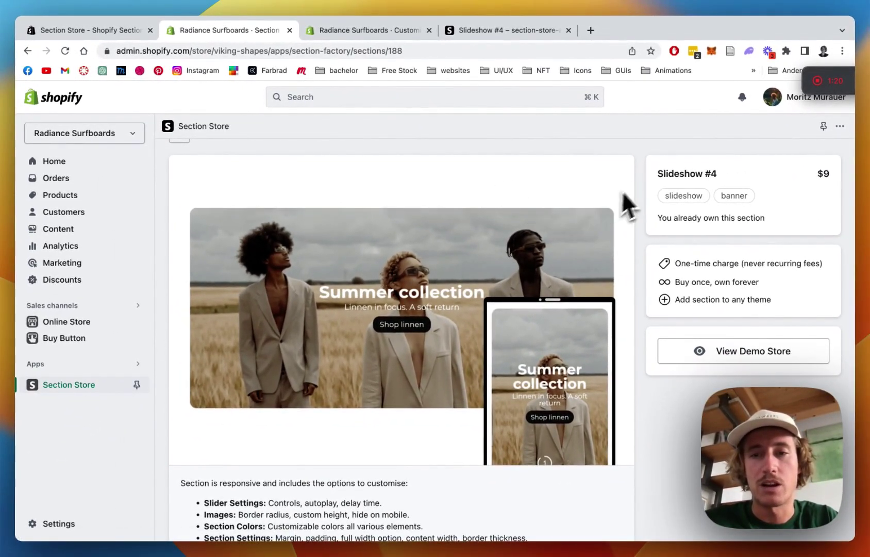
Step: Review the Slideshow #4 detail page, priced $9 and already owned
{"action": "scroll", "coordinate": [638, 173], "scroll_direction": "down", "scroll_amount": 1}
{"action": "scroll", "coordinate": [637, 173], "scroll_direction": "up", "scroll_amount": 1}
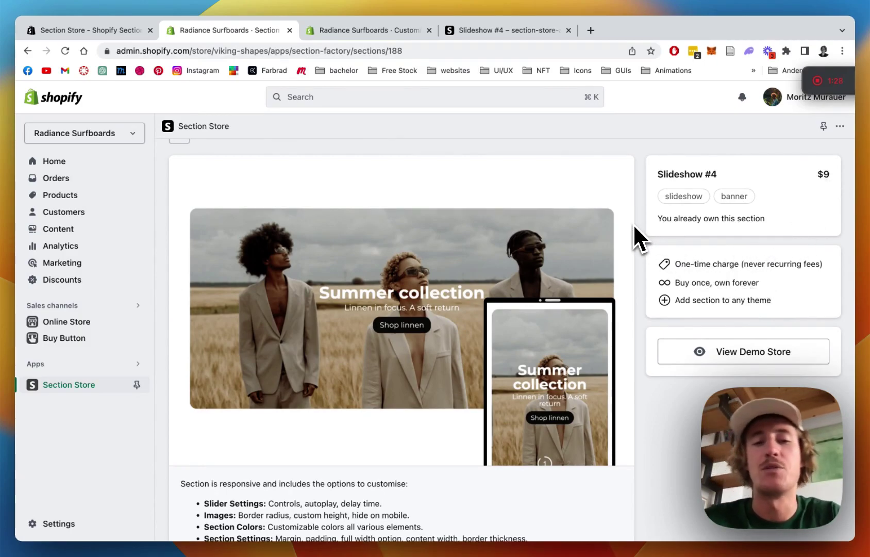
{"action": "scroll", "coordinate": [636, 230], "scroll_direction": "down", "scroll_amount": 2}
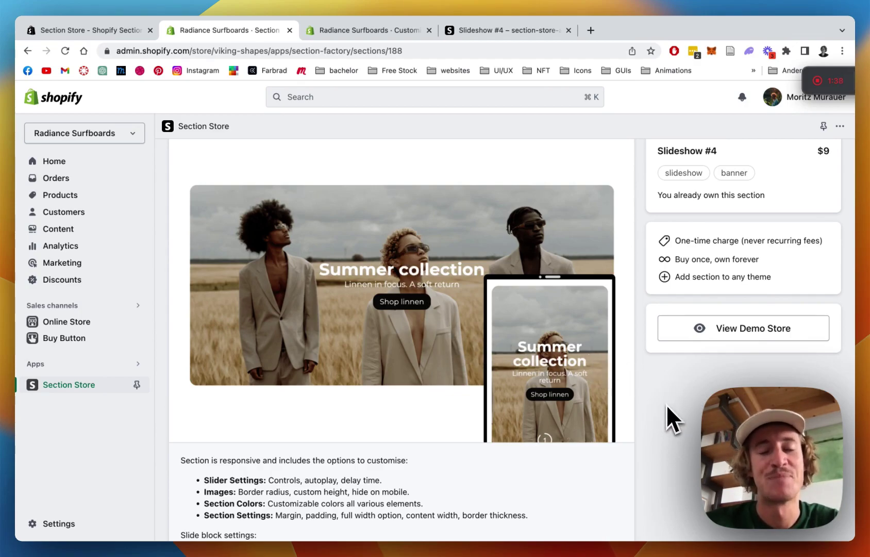
{"action": "scroll", "coordinate": [667, 404], "scroll_direction": "up", "scroll_amount": 5}
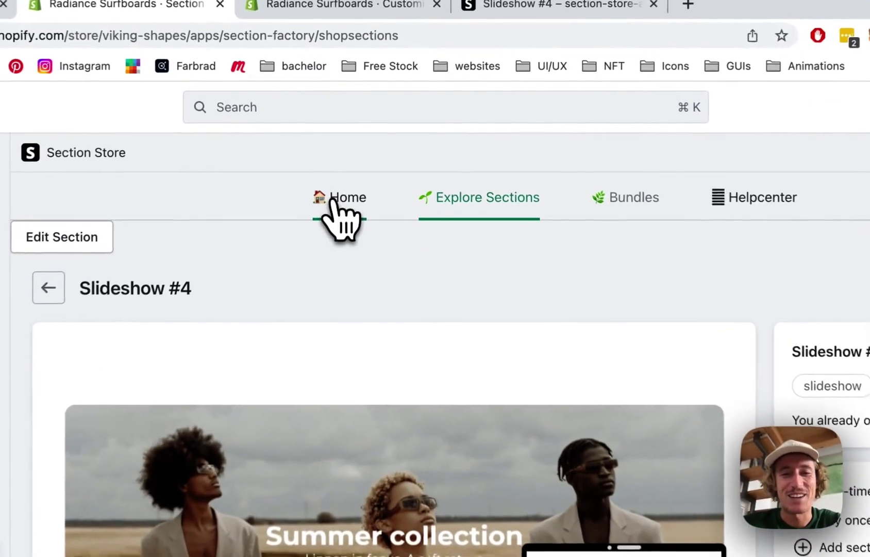
Step: From My sections, add the Slideshow #4 section to the Dawn (Live) theme
{"action": "left_click", "coordinate": [340, 198]}
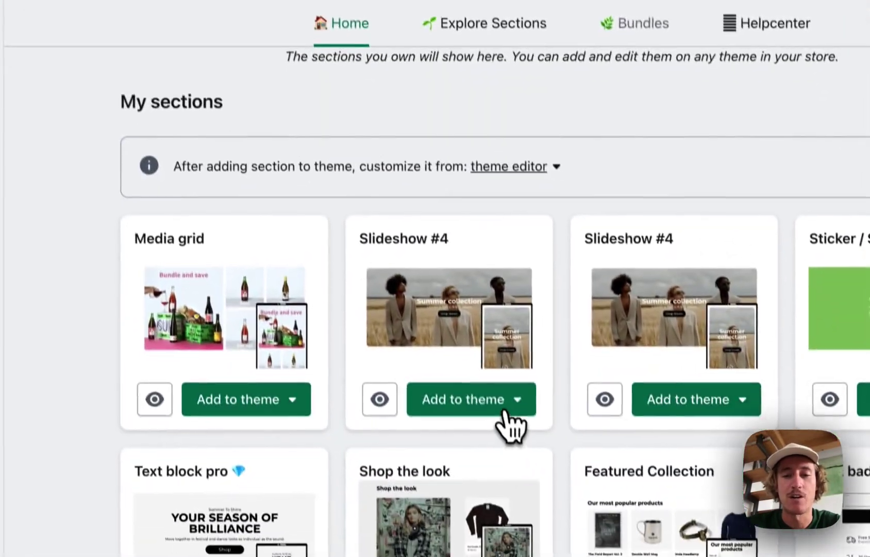
{"action": "left_click", "coordinate": [526, 544]}
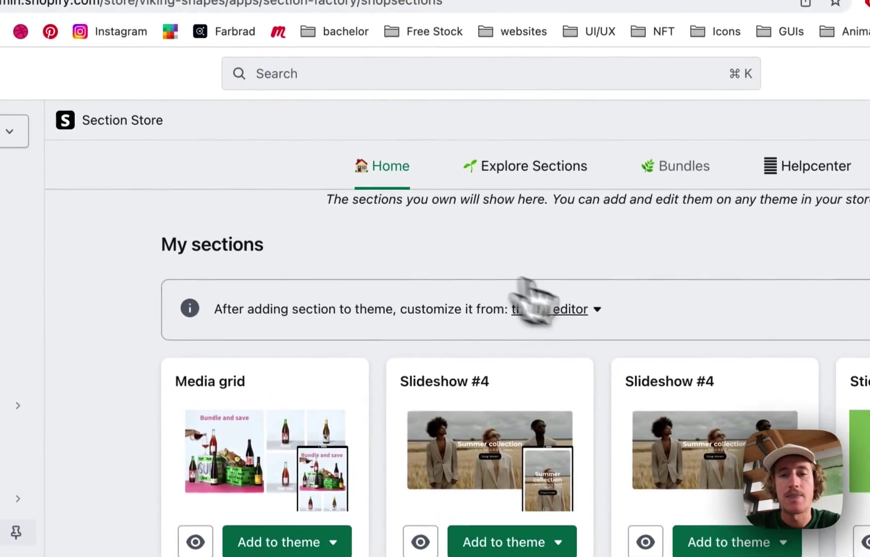
{"action": "left_click", "coordinate": [522, 149]}
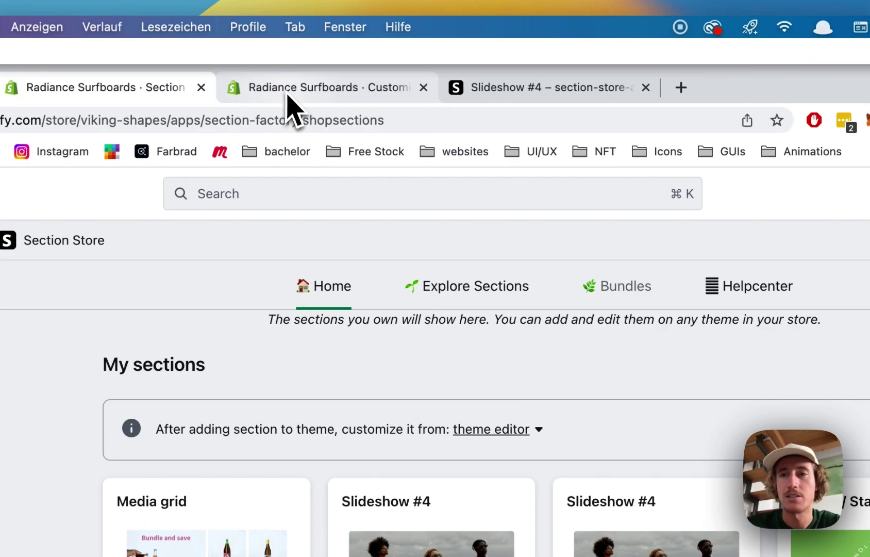
Step: Preview the store's Home page in the theme editor at Desktop size
{"action": "left_click", "coordinate": [287, 95]}
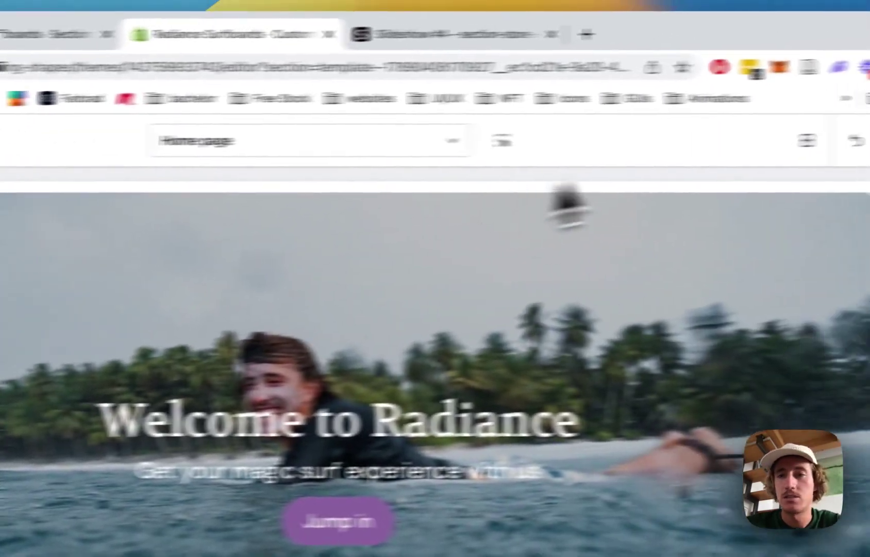
{"action": "left_click", "coordinate": [808, 140]}
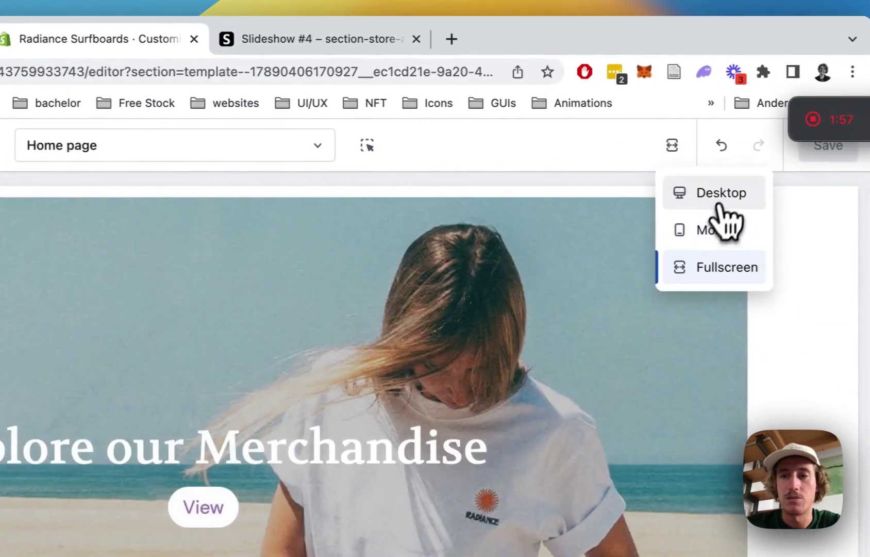
{"action": "left_click", "coordinate": [860, 189]}
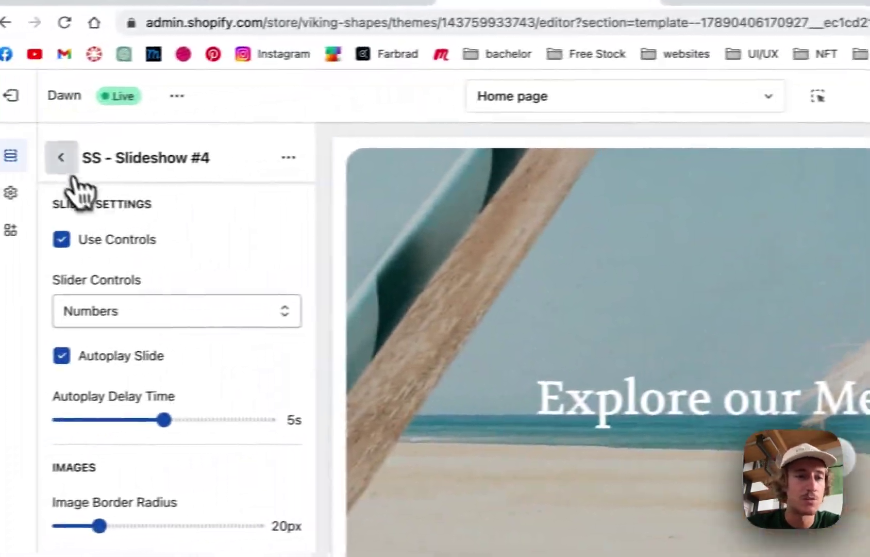
Step: Inspect the SS - Slideshow #4 section's settings and return to the home page section list
{"action": "left_click", "coordinate": [62, 156]}
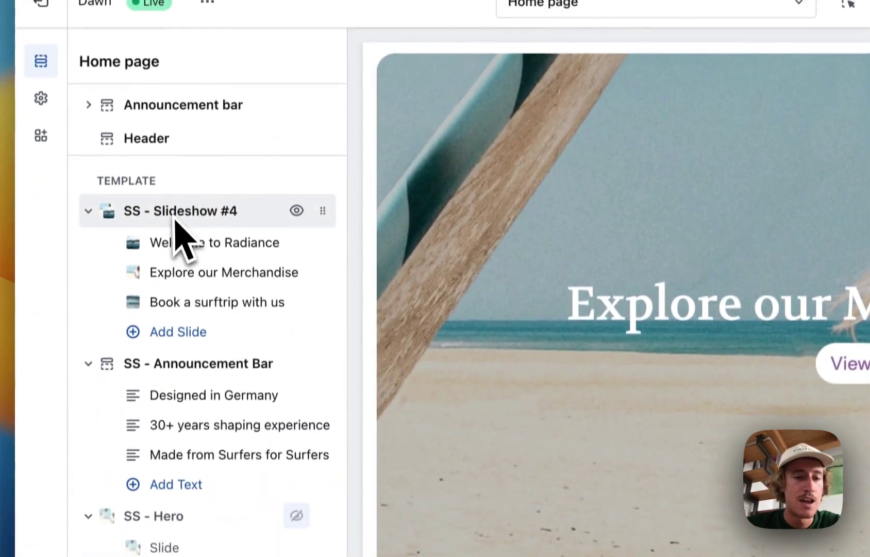
{"action": "left_click", "coordinate": [206, 223]}
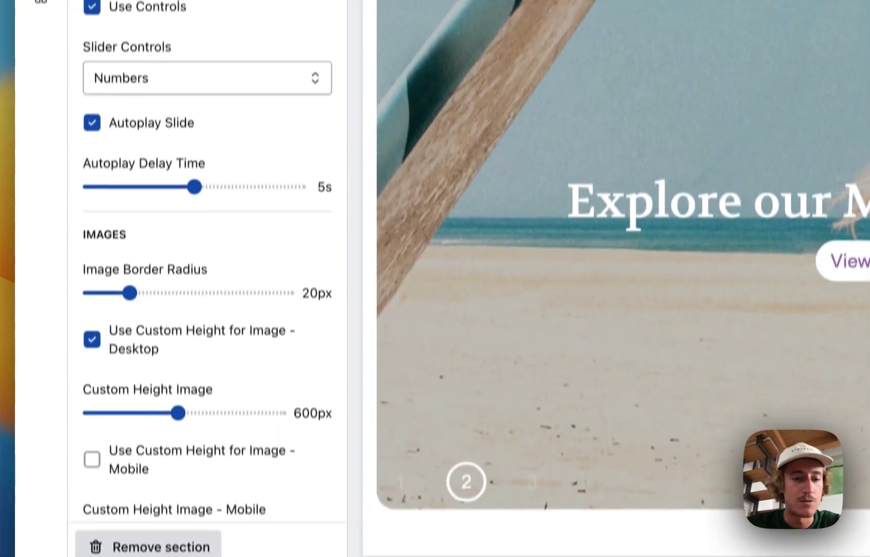
{"action": "left_click", "coordinate": [170, 536]}
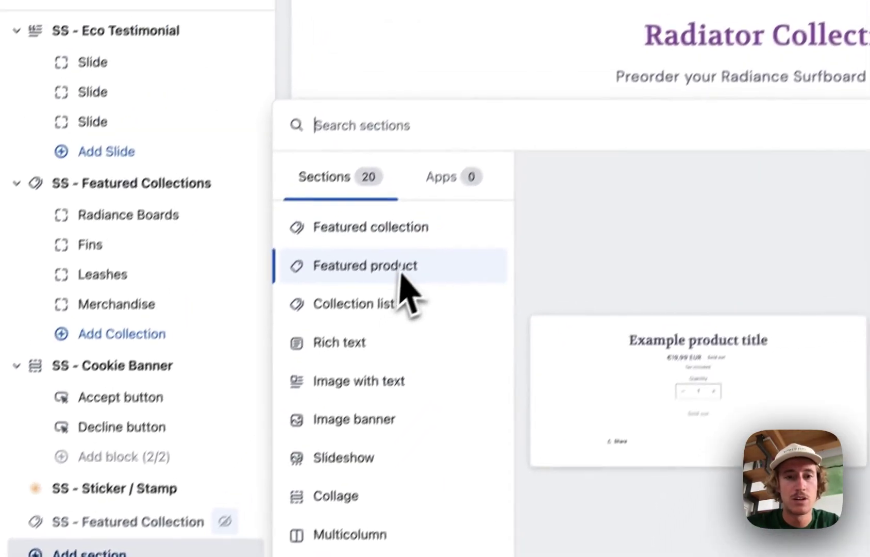
Step: Add an SS - Slideshow 4 section found by 'ss slideshow', move it to the top, and open its first slide
{"action": "type", "text": "ss"}
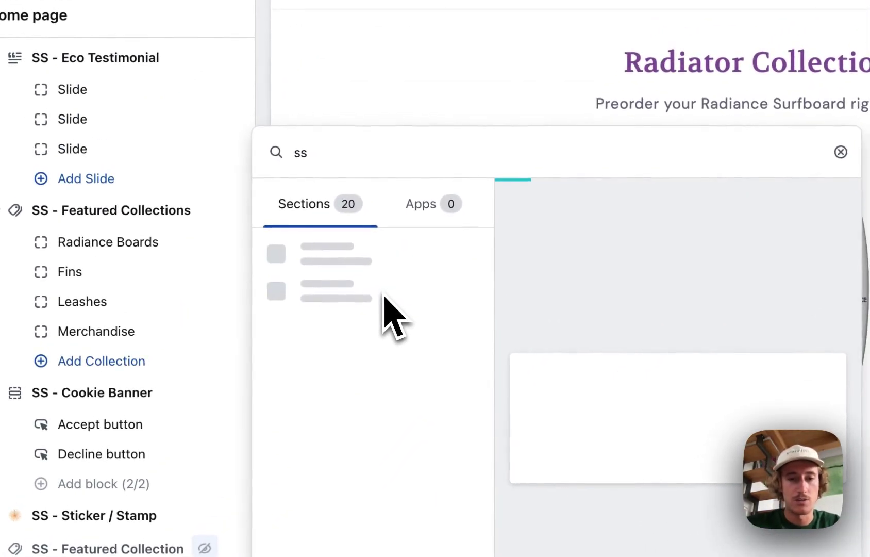
{"action": "type", "text": " slid"}
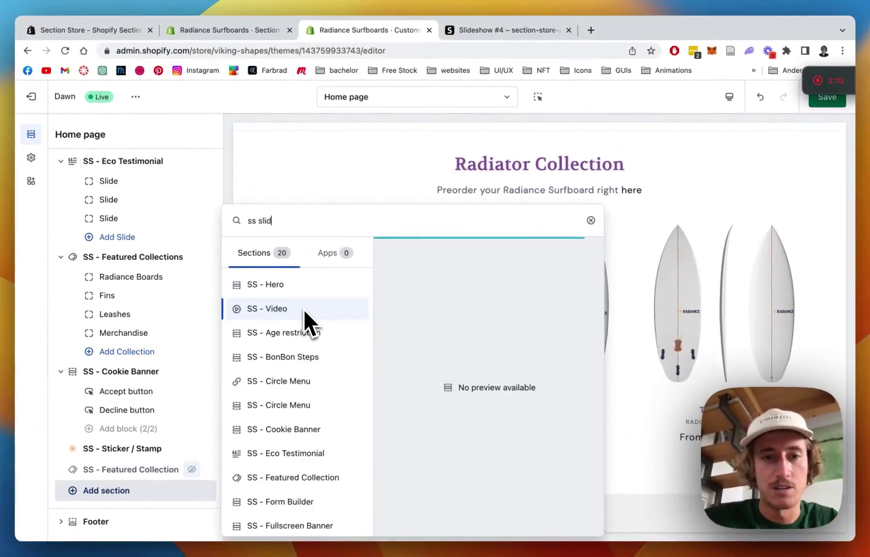
{"action": "type", "text": "eshow"}
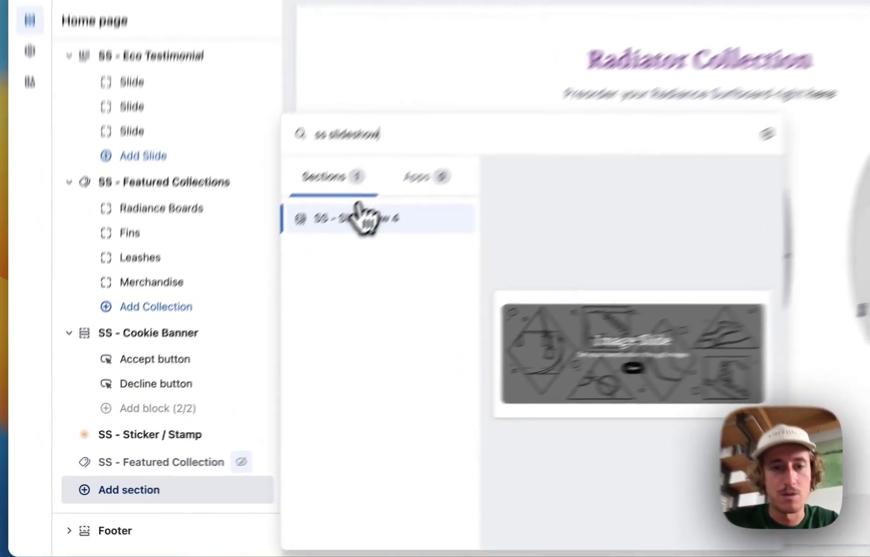
{"action": "left_click", "coordinate": [270, 284]}
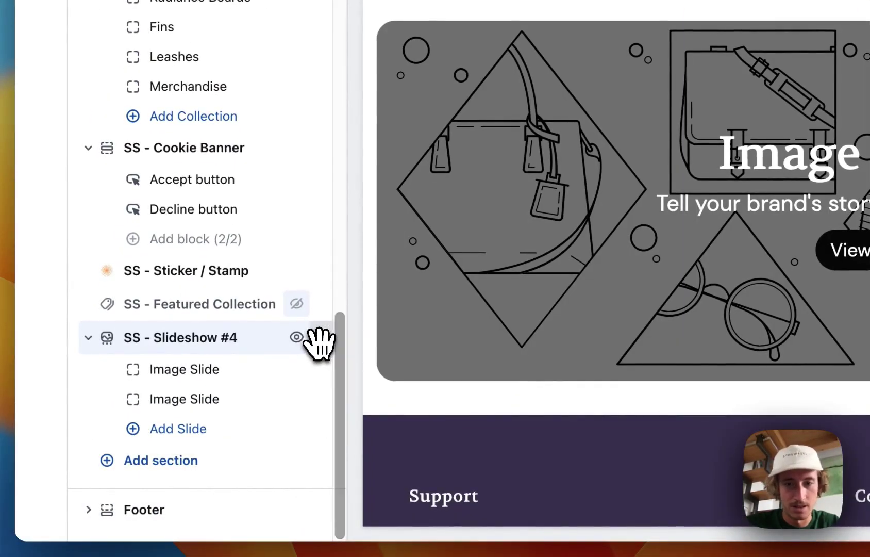
{"action": "left_click_drag", "start_coordinate": [320, 340], "coordinate": [281, 131]}
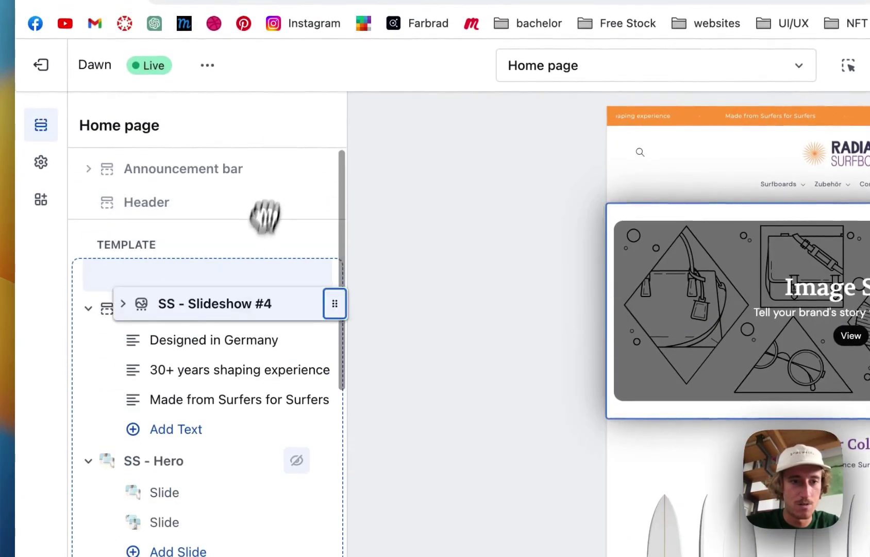
{"action": "left_click_drag", "start_coordinate": [251, 209], "coordinate": [252, 206]}
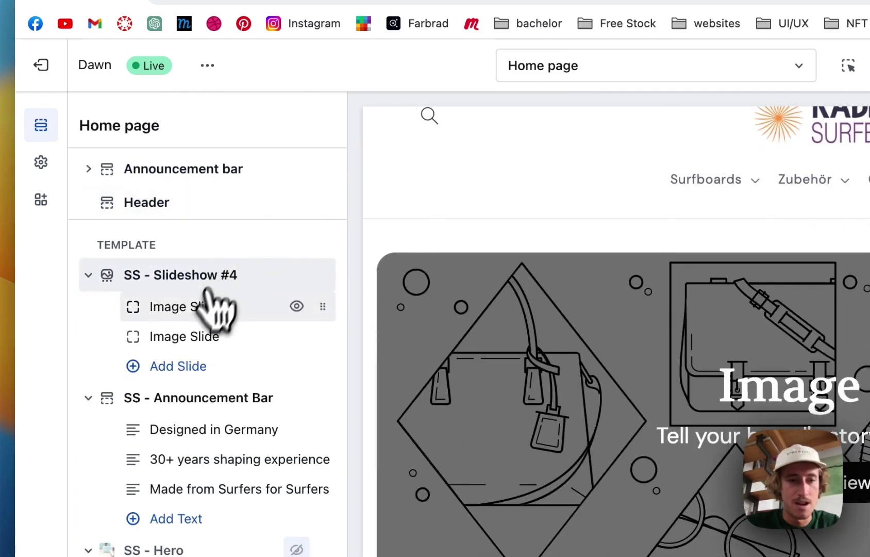
{"action": "left_click", "coordinate": [206, 309]}
Step: Set the first slide's image to the 'edit' surfer-in-the-ocean photo from the media library
{"action": "left_click", "coordinate": [215, 265]}
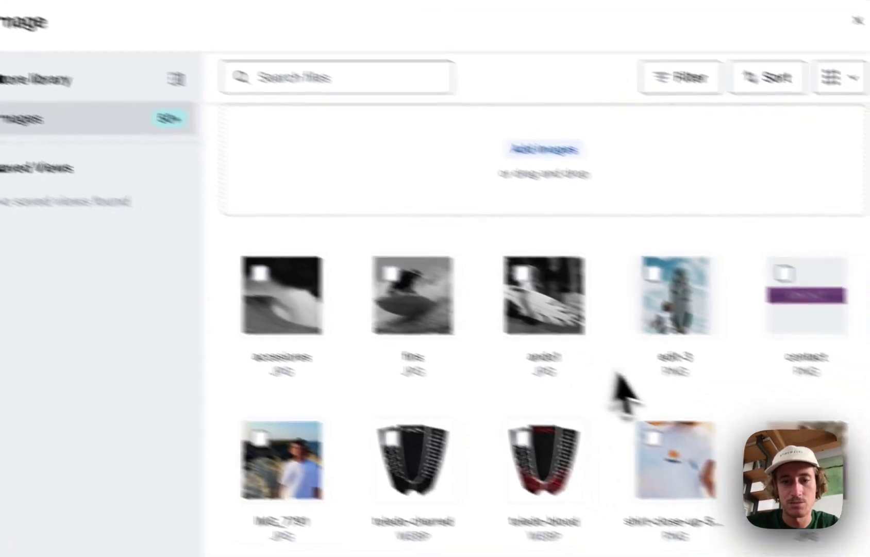
{"action": "scroll", "coordinate": [568, 352], "scroll_direction": "down", "scroll_amount": 5}
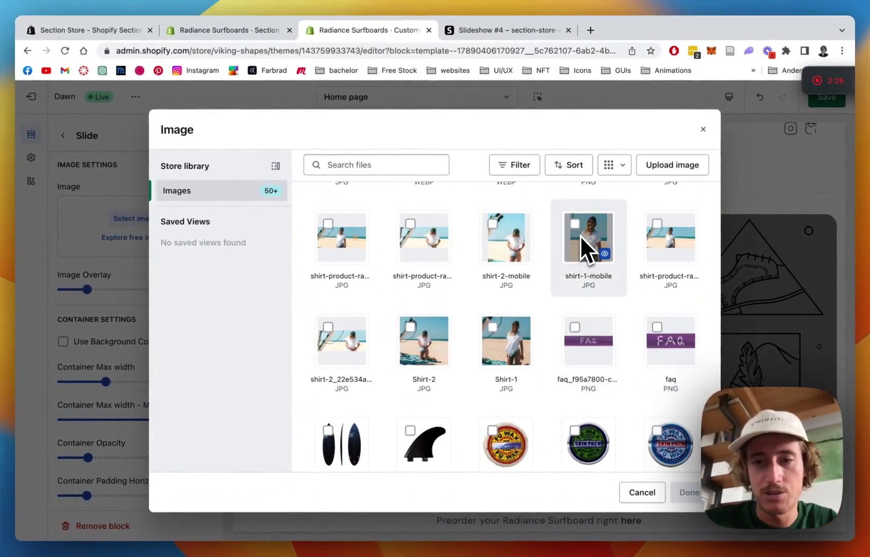
{"action": "scroll", "coordinate": [580, 234], "scroll_direction": "down", "scroll_amount": 5}
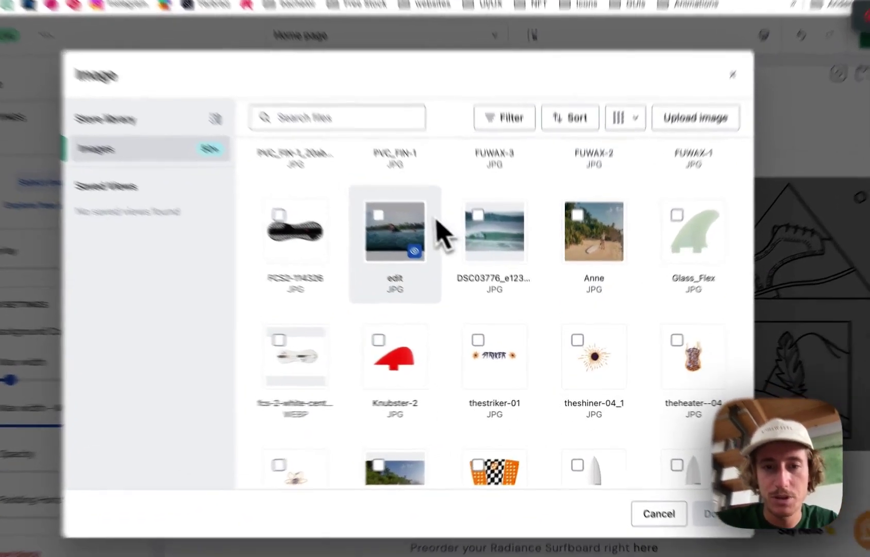
{"action": "left_click", "coordinate": [419, 253]}
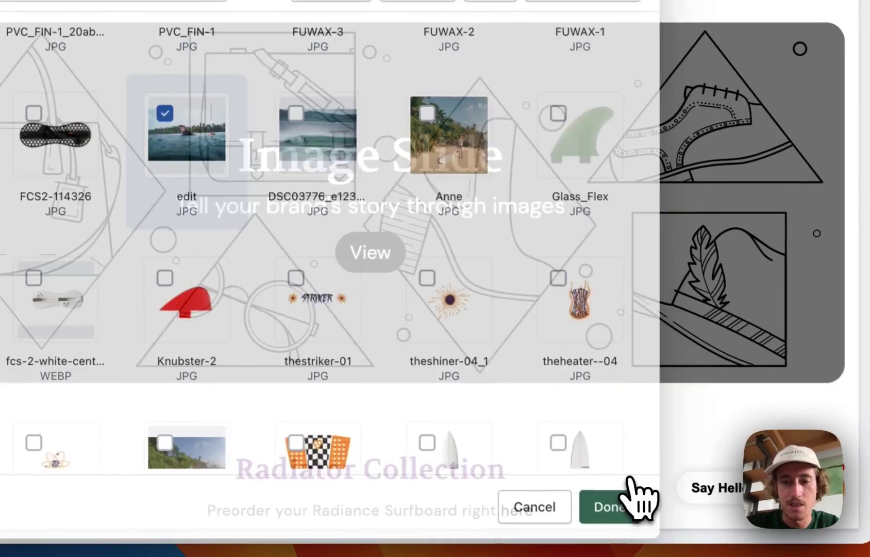
{"action": "left_click", "coordinate": [663, 485]}
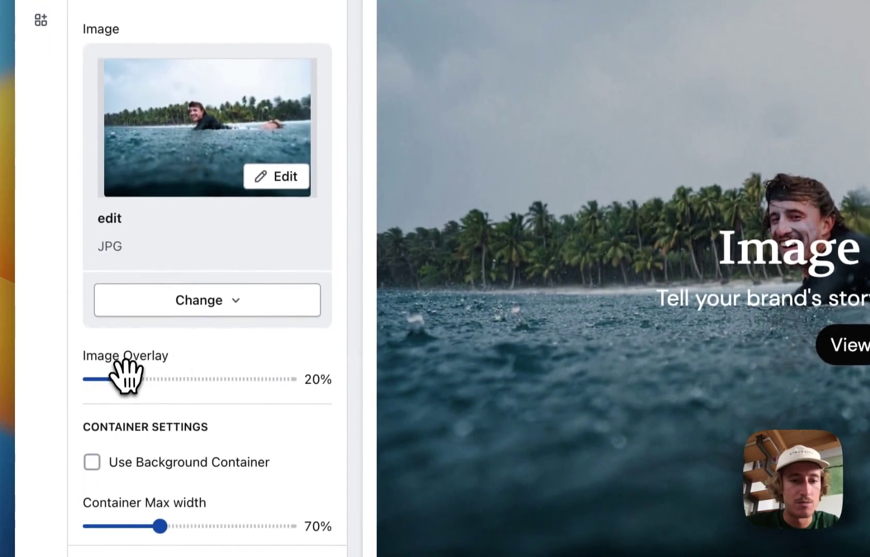
Step: Set the first slide's image overlay to 30% and container max width to 130%
{"action": "left_click_drag", "start_coordinate": [131, 541], "coordinate": [152, 542]}
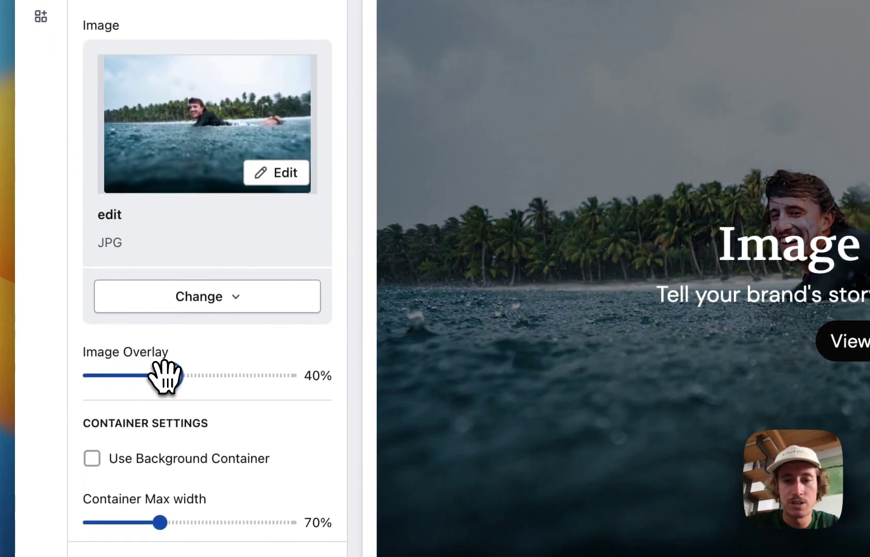
{"action": "scroll", "coordinate": [181, 326], "scroll_direction": "down", "scroll_amount": 5}
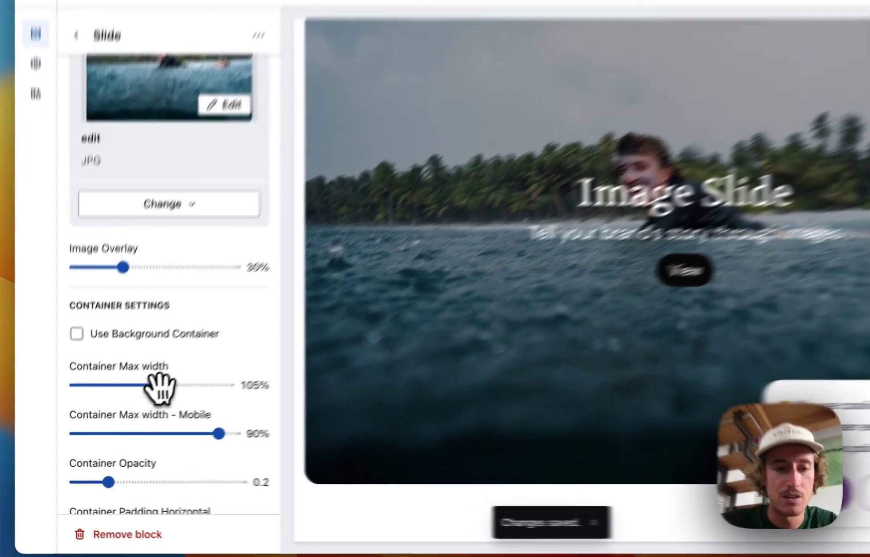
{"action": "left_click_drag", "start_coordinate": [124, 409], "coordinate": [153, 407]}
{"action": "left_click_drag", "start_coordinate": [233, 356], "coordinate": [235, 352]}
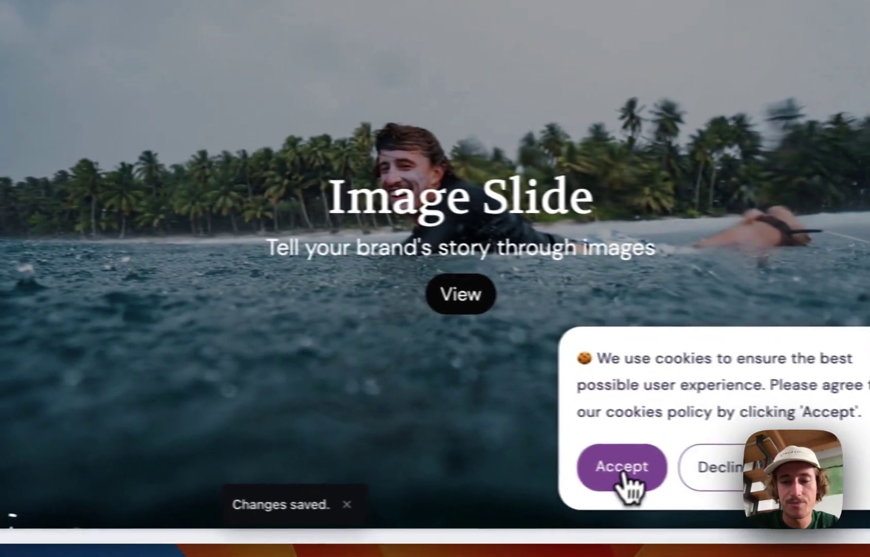
Step: Accept the preview's cookie banner and leave the container opacity at 0.2
{"action": "left_click", "coordinate": [623, 477]}
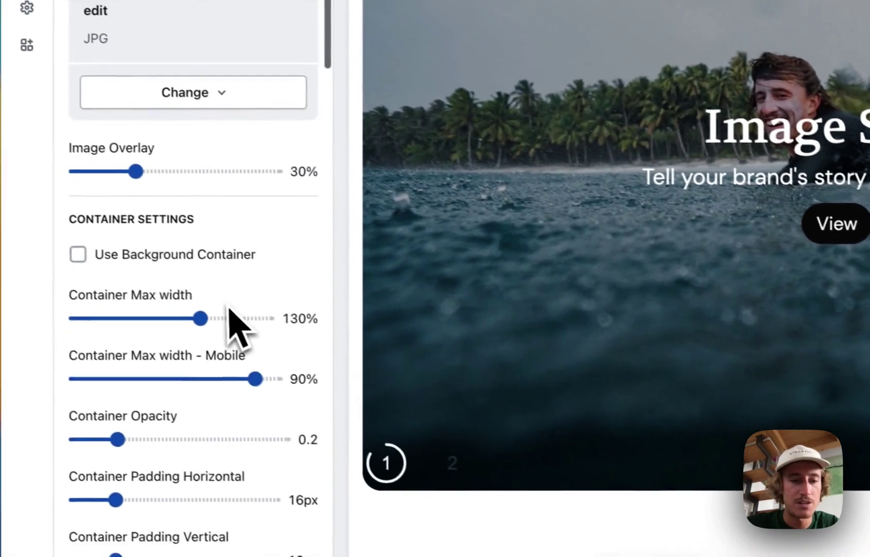
{"action": "scroll", "coordinate": [231, 312], "scroll_direction": "down", "scroll_amount": 5}
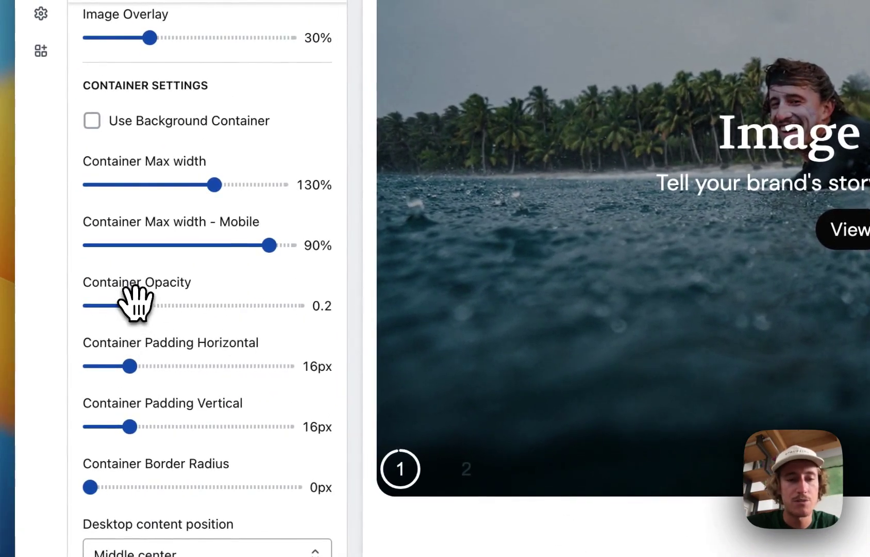
{"action": "mouse_move", "coordinate": [135, 304]}
{"action": "left_mouse_down"}
{"action": "mouse_move", "coordinate": [170, 301]}
{"action": "mouse_move", "coordinate": [135, 308]}
{"action": "left_mouse_up"}
{"action": "scroll", "coordinate": [179, 247], "scroll_direction": "down", "scroll_amount": 7}
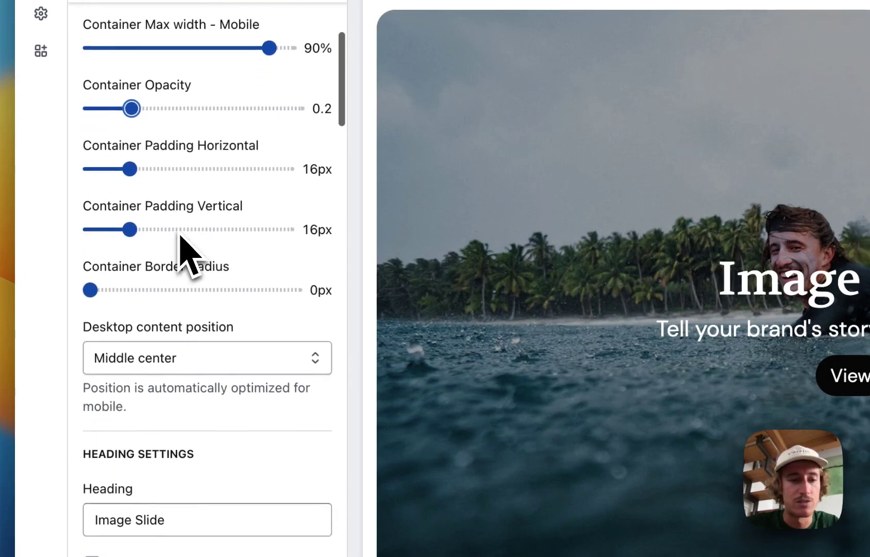
Step: Change the slide heading to 'Book a surftrip with us now' and shrink it to 40px
{"action": "scroll", "coordinate": [235, 384], "scroll_direction": "down", "scroll_amount": 6}
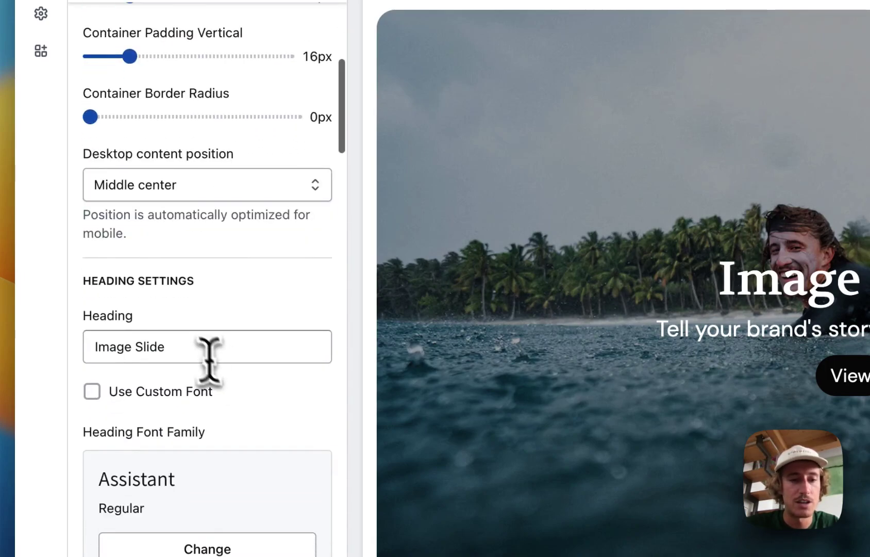
{"action": "type", "text": "B"}
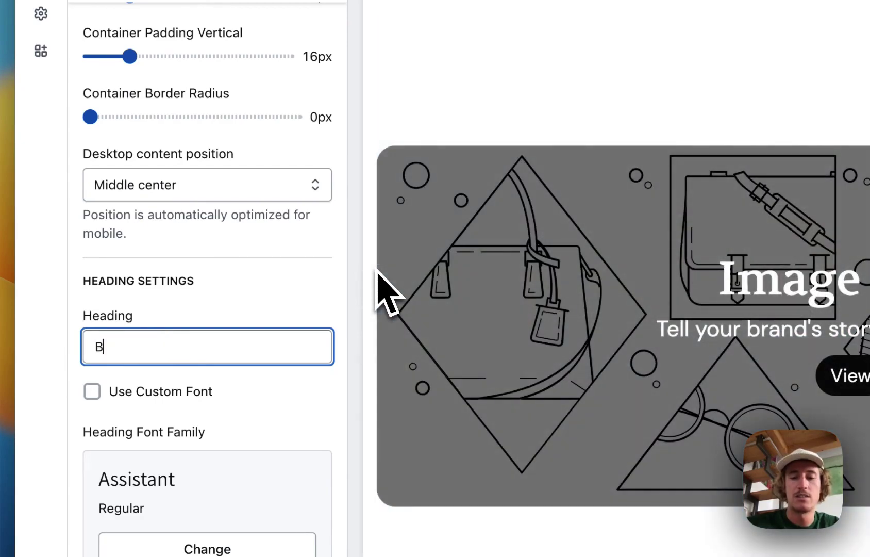
{"action": "type", "text": "ook "}
{"action": "type", "text": "a surftrip "}
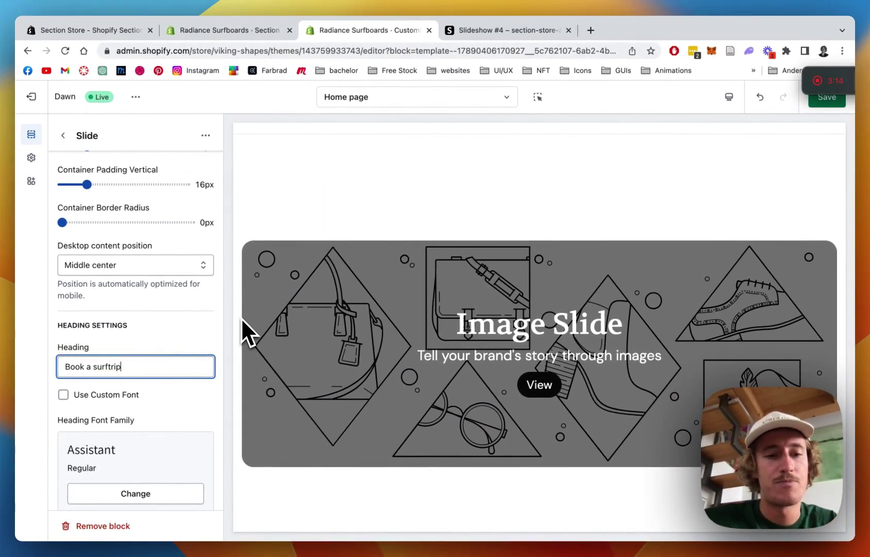
{"action": "type", "text": "with us now"}
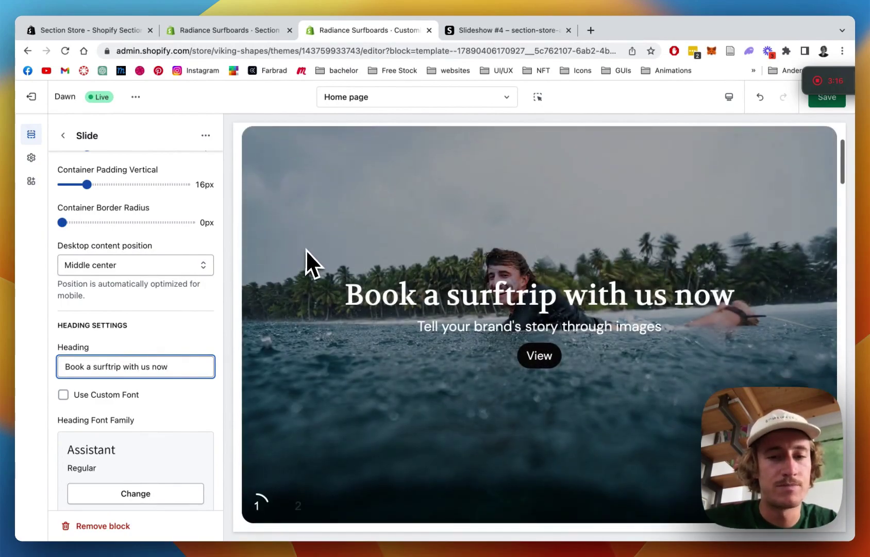
{"action": "scroll", "coordinate": [118, 307], "scroll_direction": "down", "scroll_amount": 3}
{"action": "scroll", "coordinate": [73, 246], "scroll_direction": "down", "scroll_amount": 5}
{"action": "scroll", "coordinate": [72, 246], "scroll_direction": "up", "scroll_amount": 3}
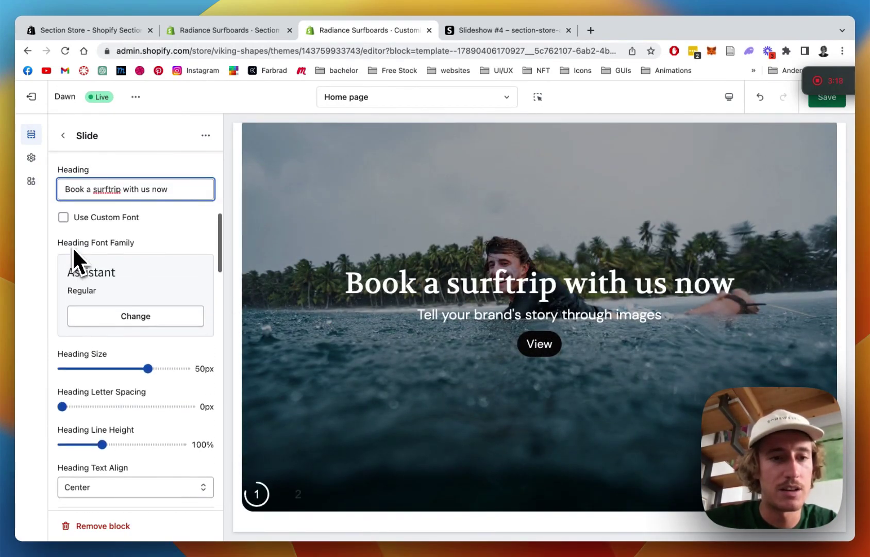
{"action": "scroll", "coordinate": [109, 289], "scroll_direction": "down", "scroll_amount": 1}
{"action": "left_click_drag", "start_coordinate": [148, 317], "coordinate": [131, 317]}
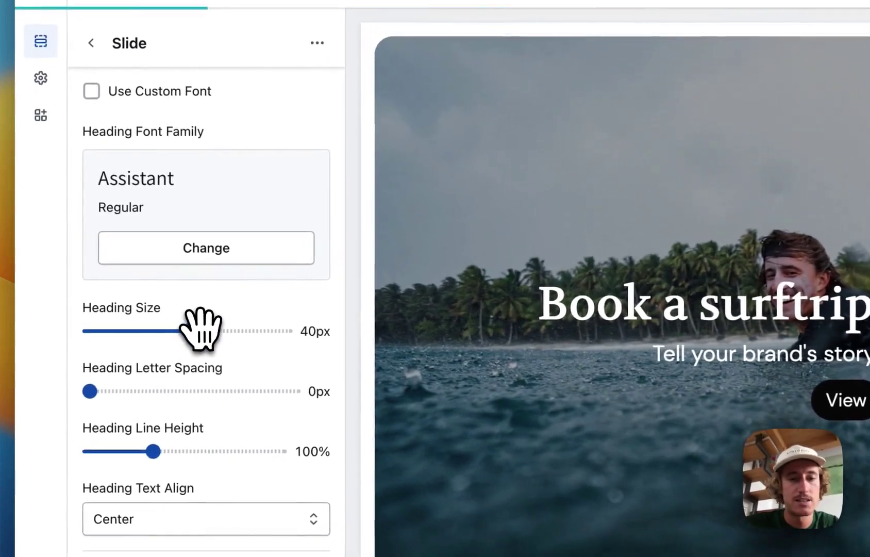
Step: Add the subtext 'Start right now' and set its size to 16px
{"action": "scroll", "coordinate": [240, 140], "scroll_direction": "down", "scroll_amount": 5}
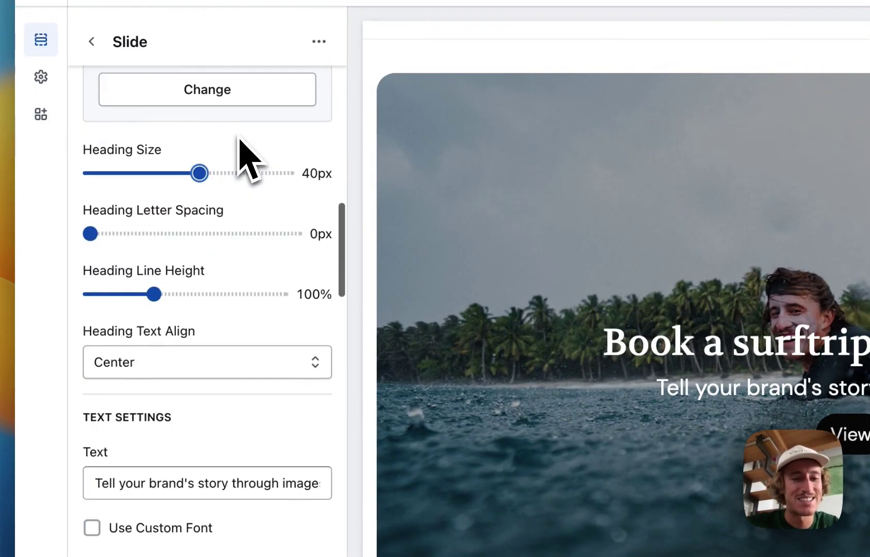
{"action": "scroll", "coordinate": [245, 305], "scroll_direction": "down", "scroll_amount": 3}
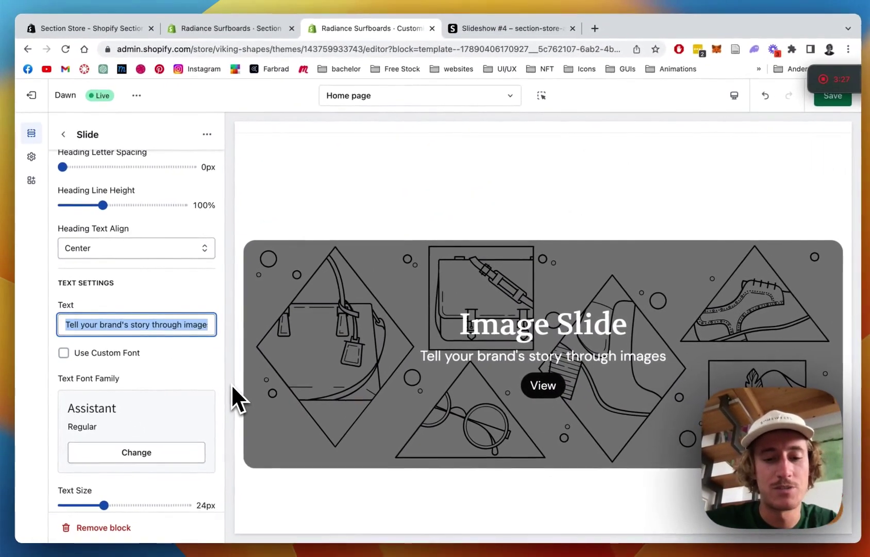
{"action": "type", "text": "Start "}
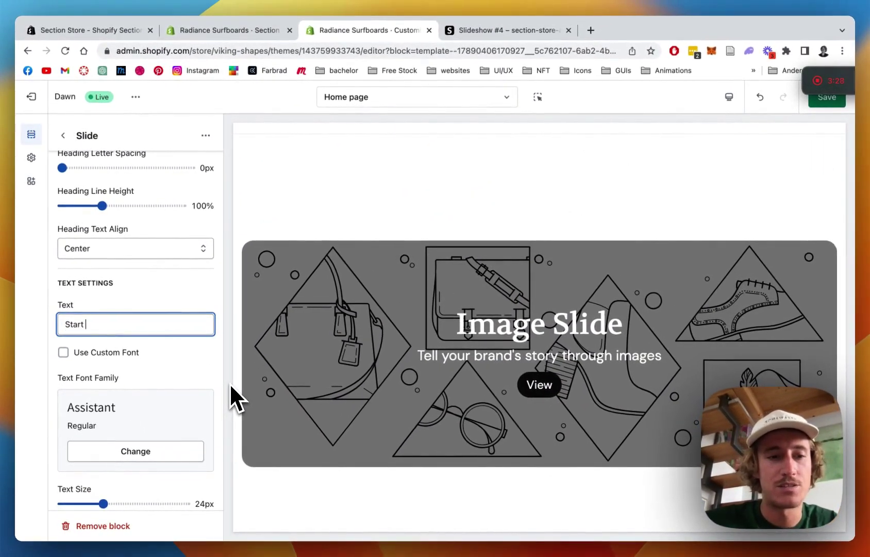
{"action": "type", "text": "right now"}
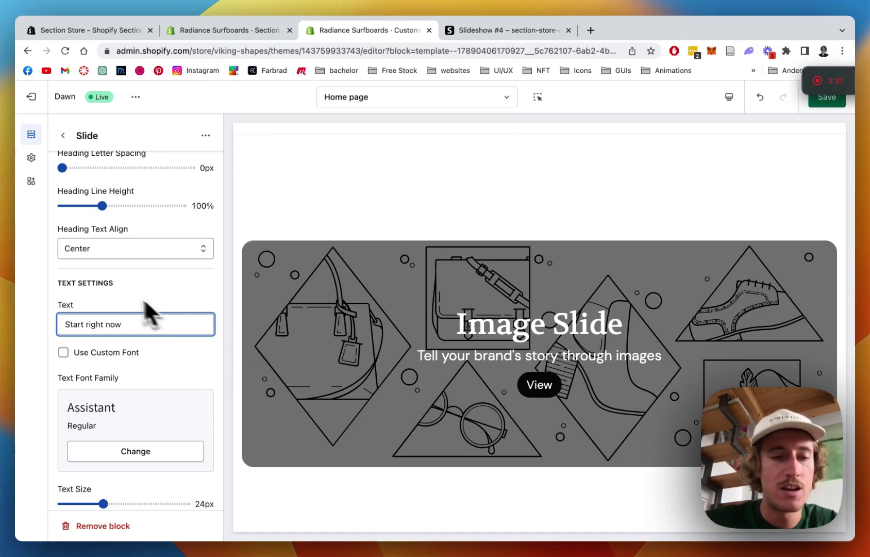
{"action": "scroll", "coordinate": [144, 302], "scroll_direction": "down", "scroll_amount": 5}
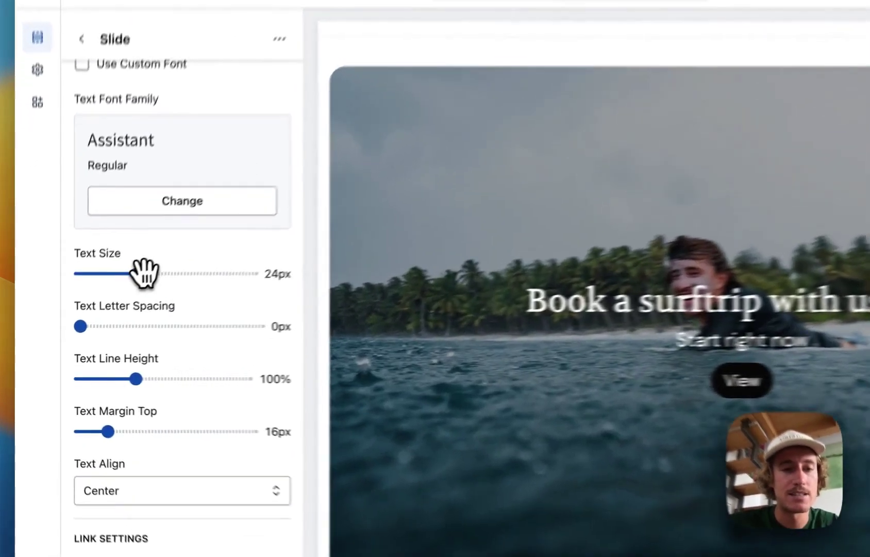
{"action": "left_click_drag", "start_coordinate": [105, 304], "coordinate": [89, 304]}
{"action": "left_click_drag", "start_coordinate": [130, 258], "coordinate": [133, 257]}
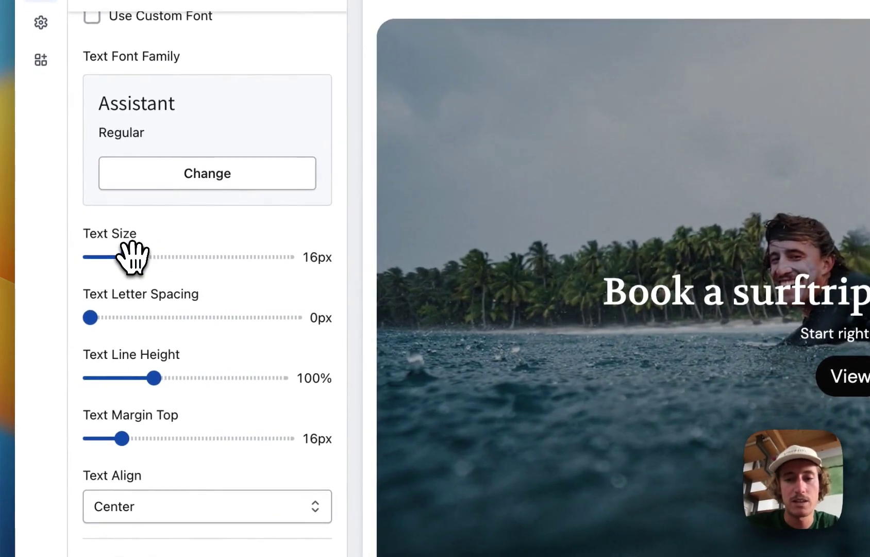
Step: Change the slide's button text to 'Book now' and link it to the Contact page
{"action": "scroll", "coordinate": [200, 233], "scroll_direction": "down", "scroll_amount": 8}
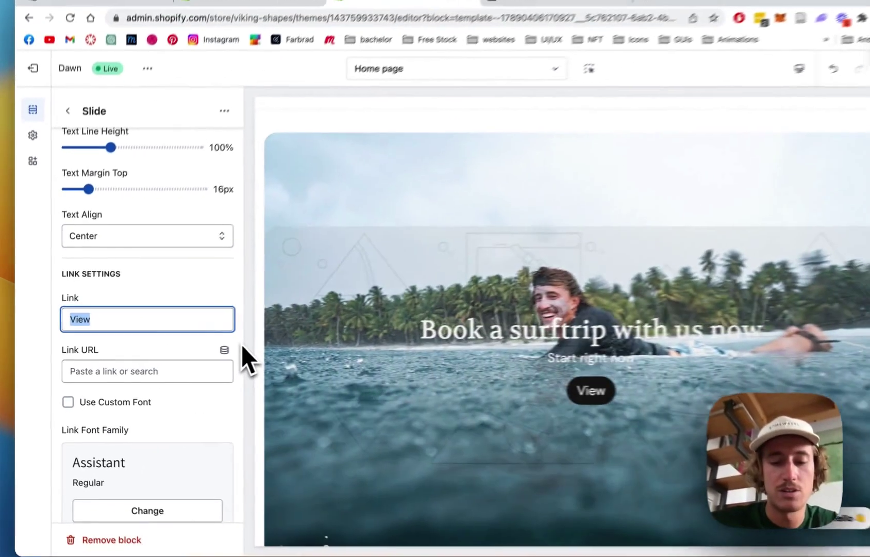
{"action": "type", "text": "B"}
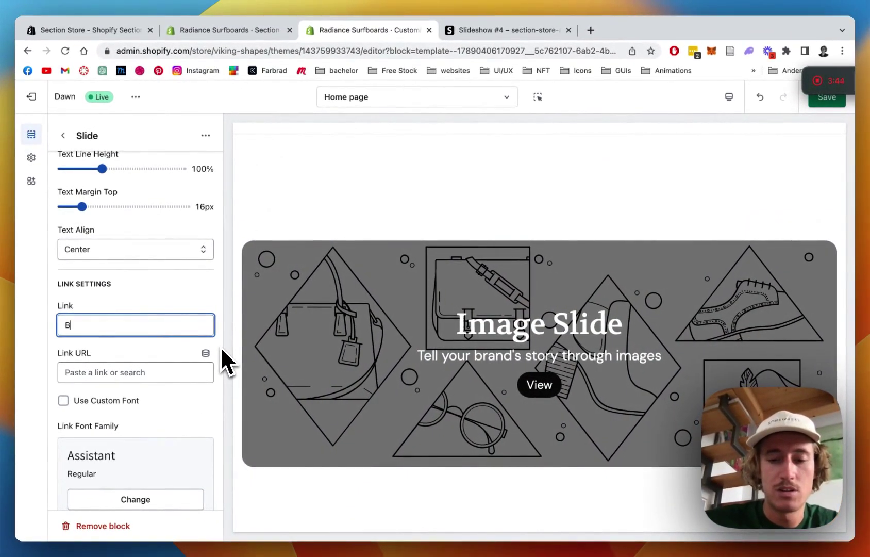
{"action": "type", "text": "ook now"}
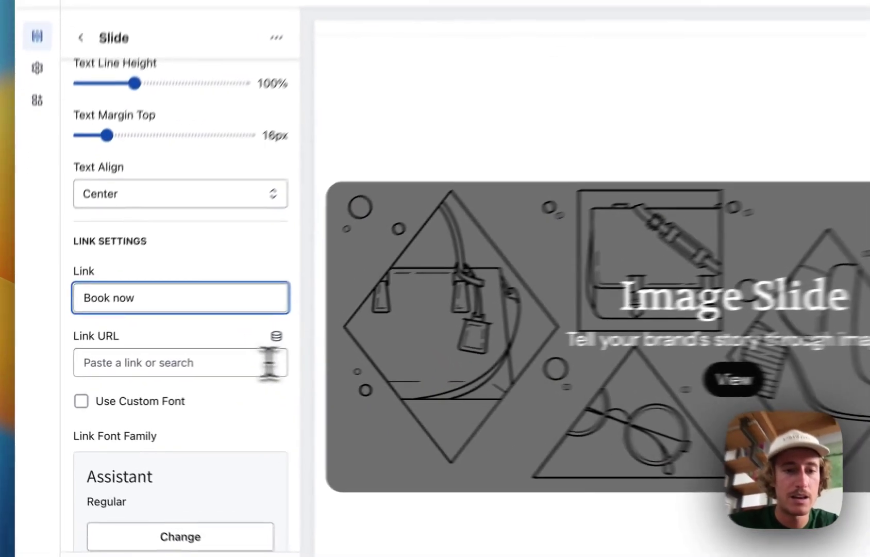
{"action": "left_click", "coordinate": [270, 363]}
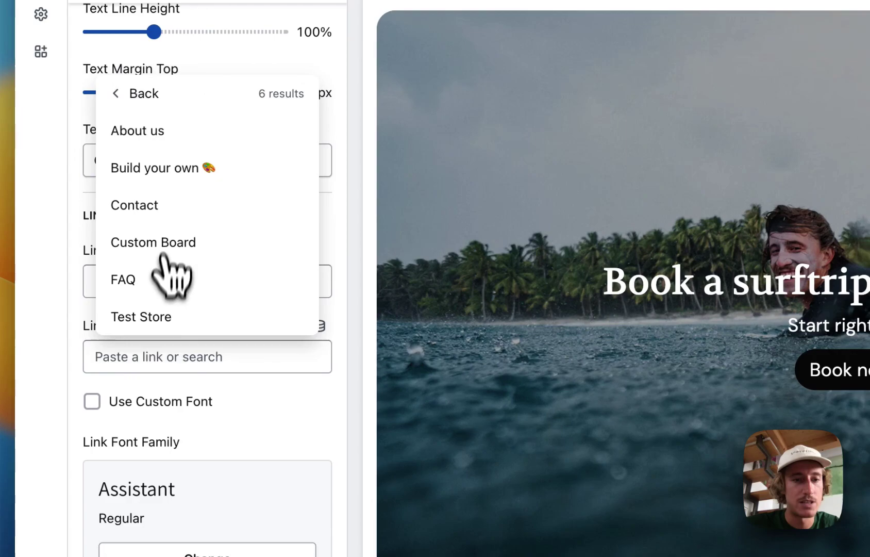
{"action": "left_click", "coordinate": [154, 209]}
Step: Reduce the button's link text size to 18px
{"action": "scroll", "coordinate": [281, 436], "scroll_direction": "down", "scroll_amount": 3}
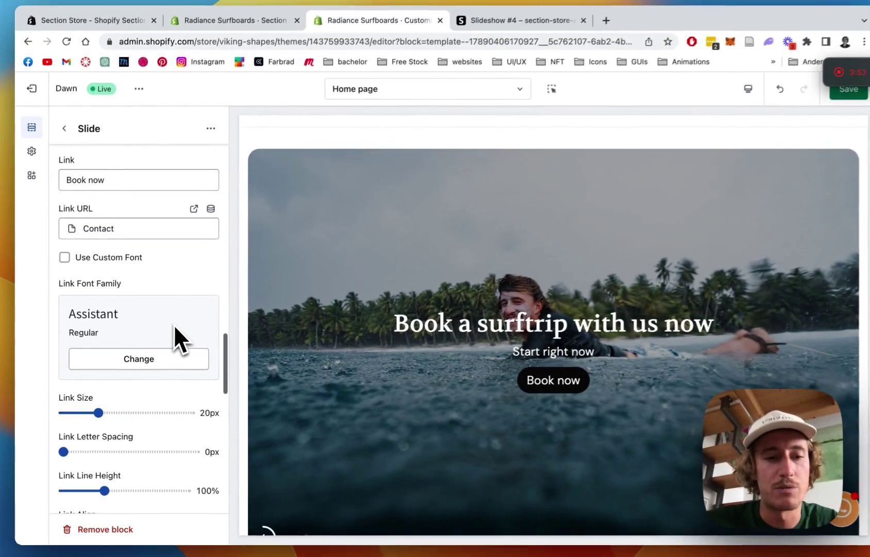
{"action": "scroll", "coordinate": [268, 516], "scroll_direction": "down", "scroll_amount": 3}
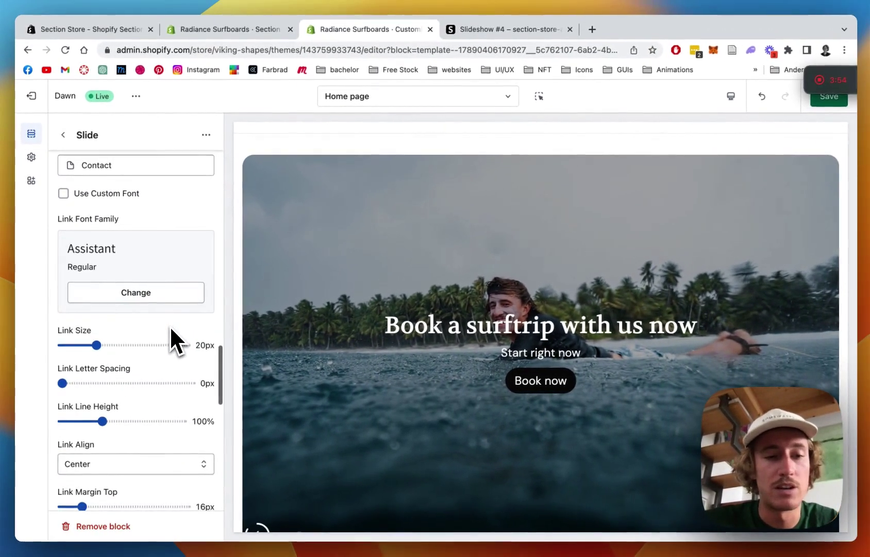
{"action": "scroll", "coordinate": [170, 325], "scroll_direction": "down", "scroll_amount": 3}
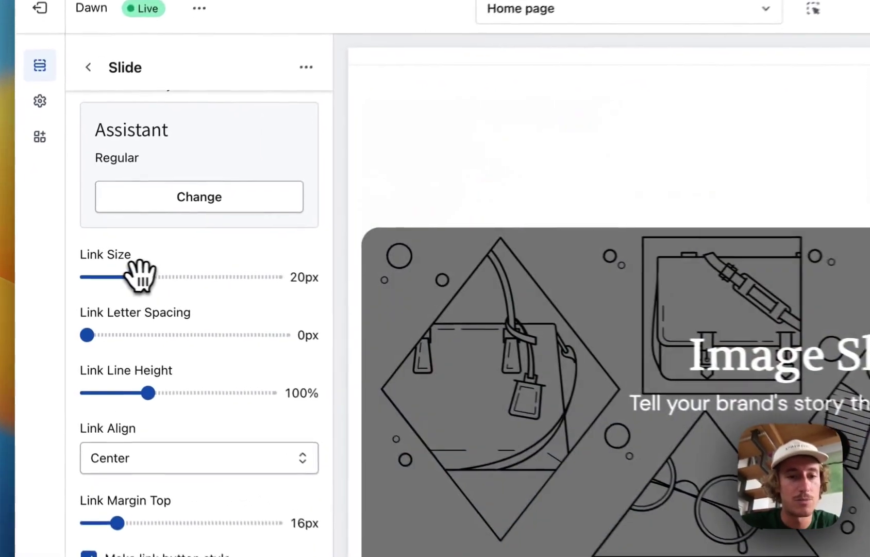
{"action": "left_click_drag", "start_coordinate": [141, 276], "coordinate": [133, 277]}
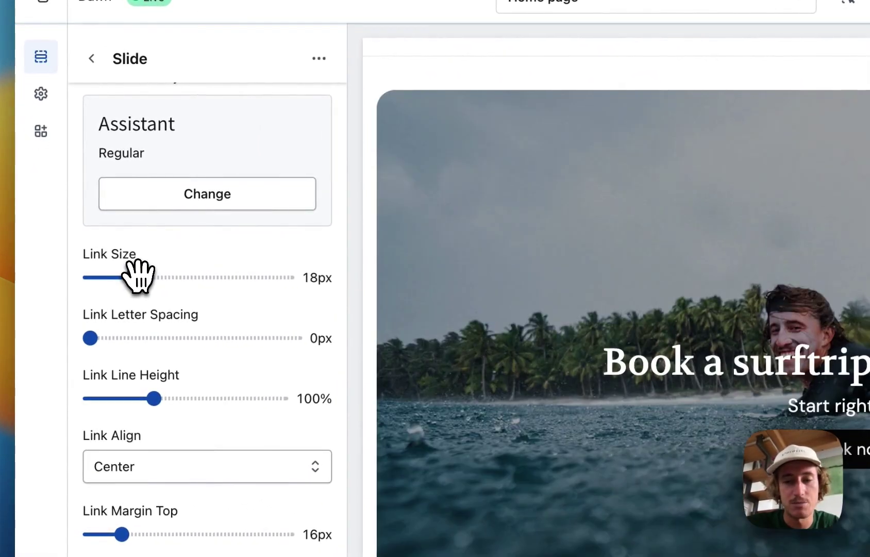
{"action": "scroll", "coordinate": [189, 242], "scroll_direction": "down", "scroll_amount": 10}
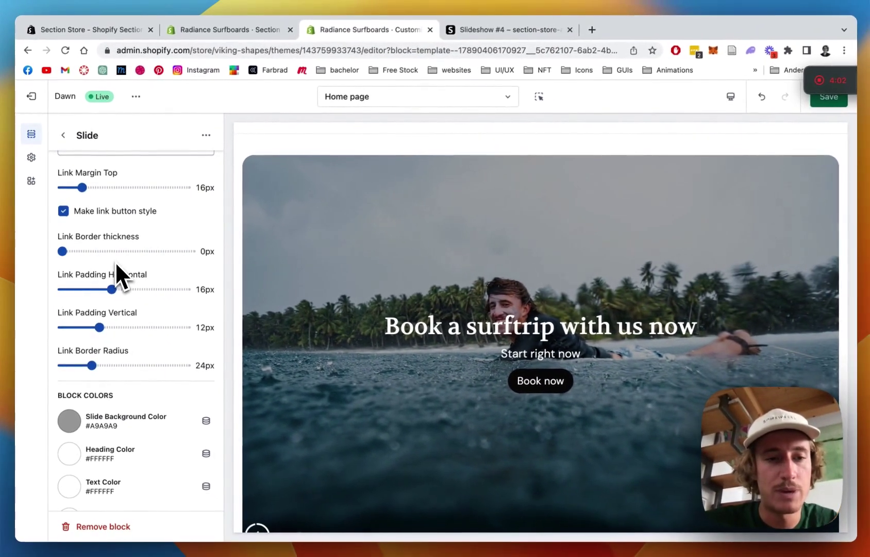
Step: Give the surf slide's Book now button a purple #9F79AF background under Block Colors
{"action": "scroll", "coordinate": [115, 263], "scroll_direction": "down", "scroll_amount": 2}
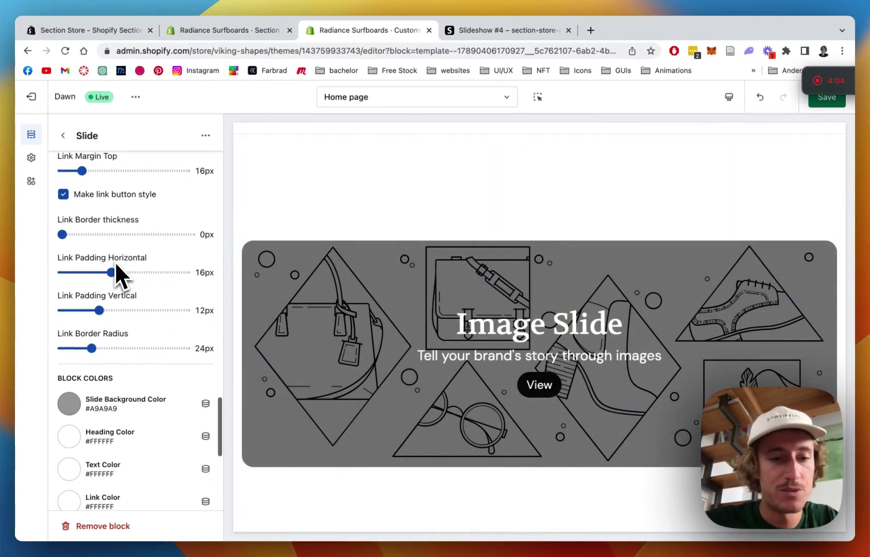
{"action": "scroll", "coordinate": [115, 263], "scroll_direction": "down", "scroll_amount": 5}
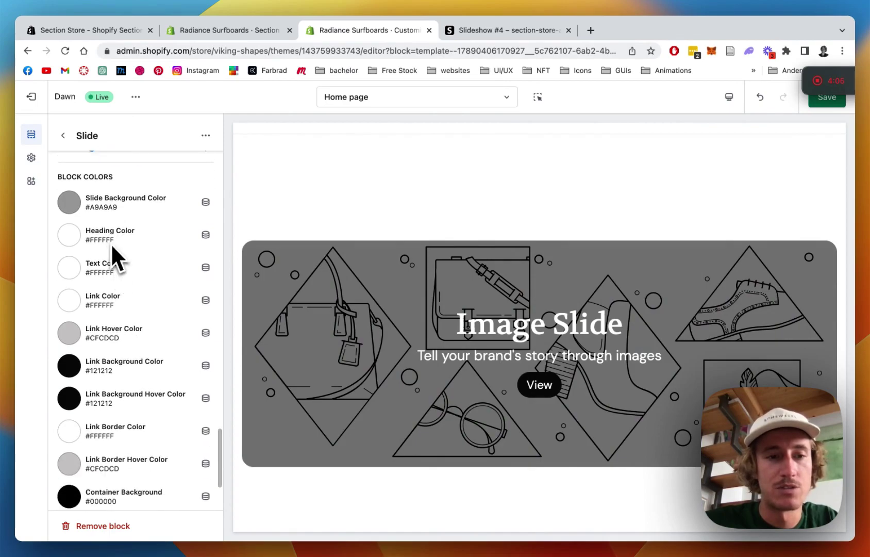
{"action": "scroll", "coordinate": [85, 231], "scroll_direction": "down", "scroll_amount": 1}
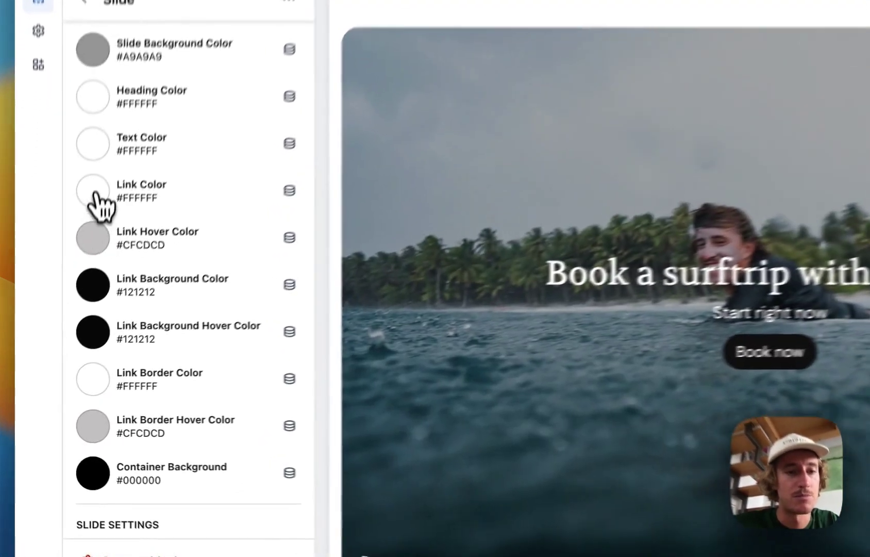
{"action": "left_click", "coordinate": [70, 269]}
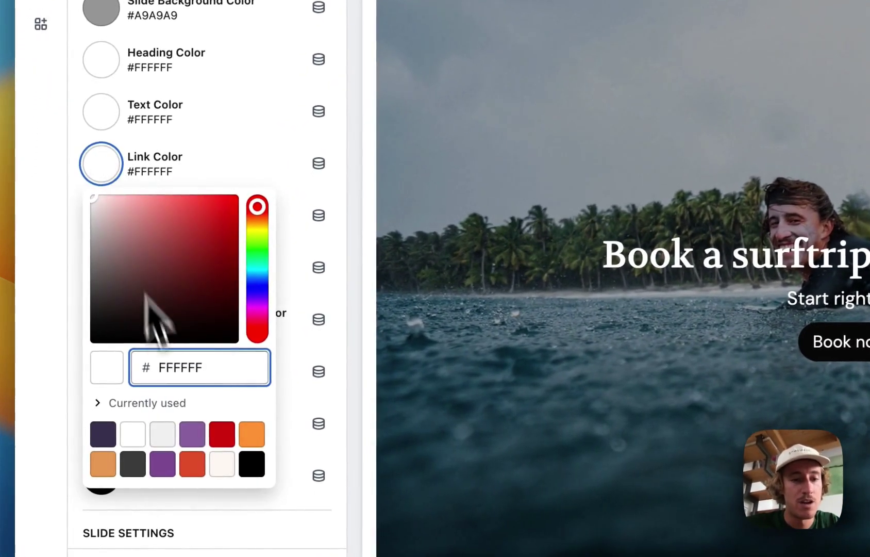
{"action": "left_click", "coordinate": [192, 442]}
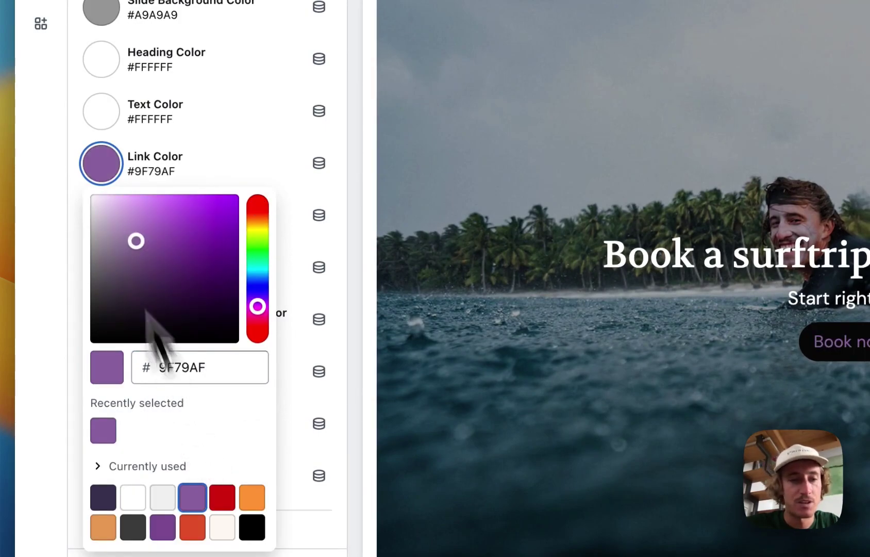
{"action": "left_click", "coordinate": [335, 213]}
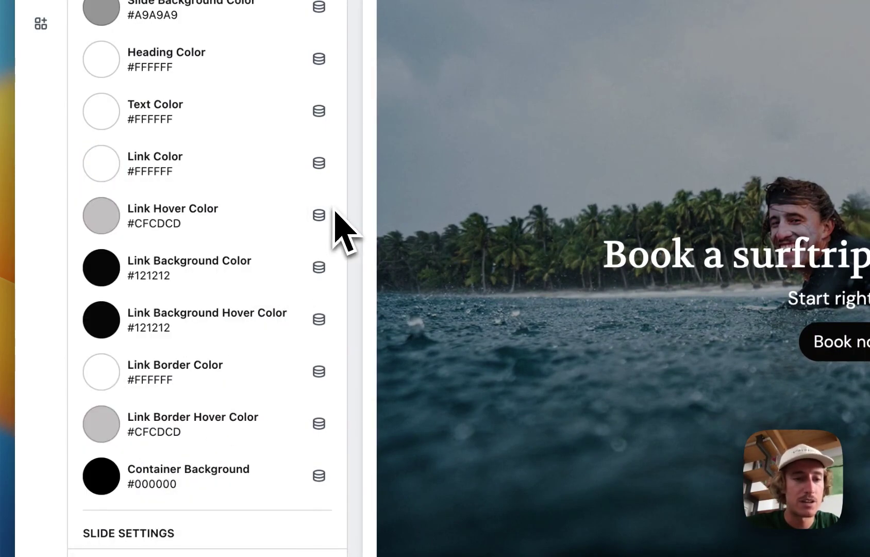
{"action": "left_click", "coordinate": [117, 261]}
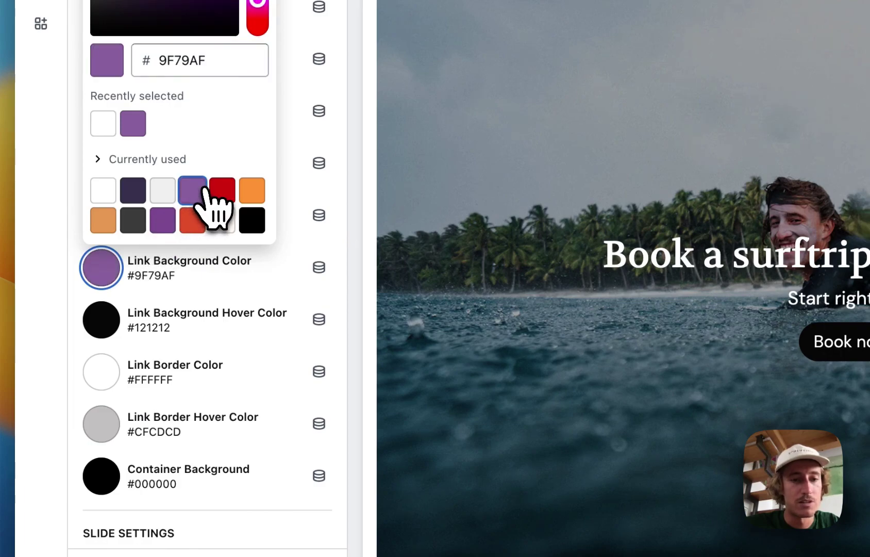
{"action": "left_click", "coordinate": [117, 321]}
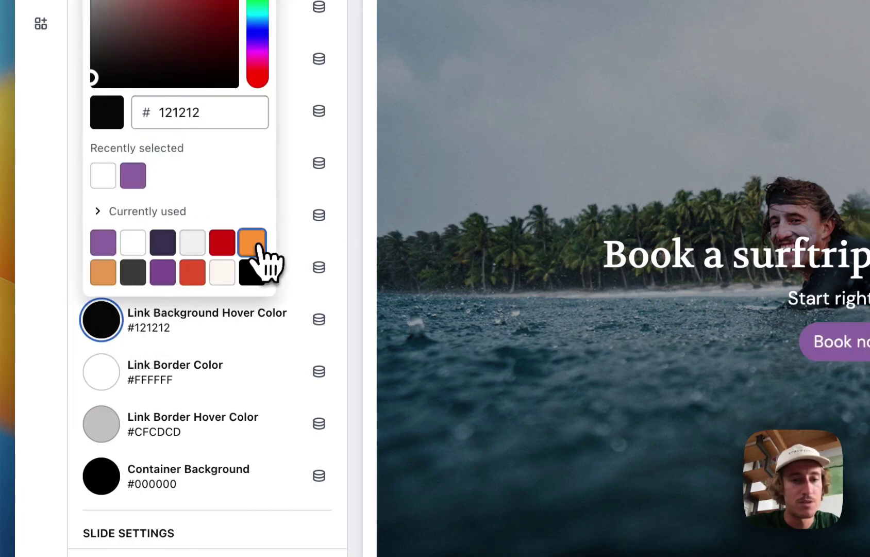
{"action": "left_click", "coordinate": [343, 314]}
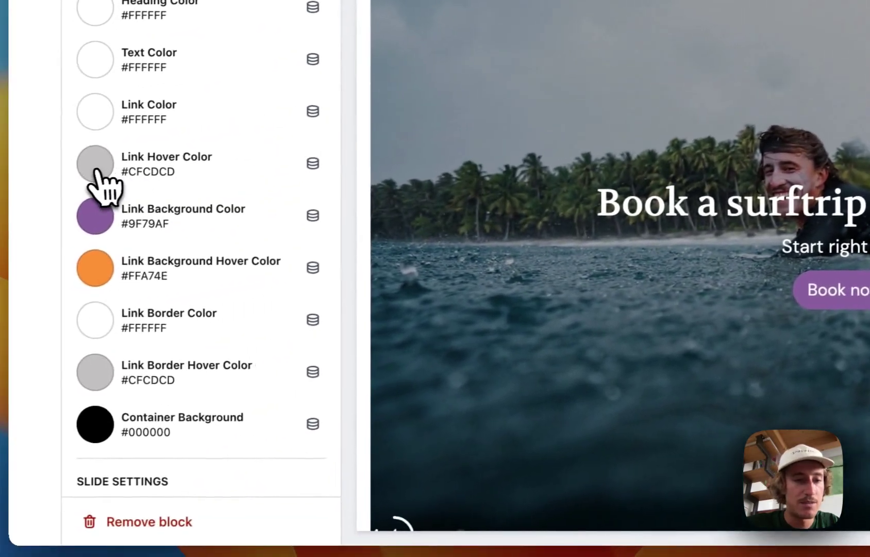
Step: Set the button's hover text colour to the orange #FFA74E swatch
{"action": "left_click", "coordinate": [41, 180]}
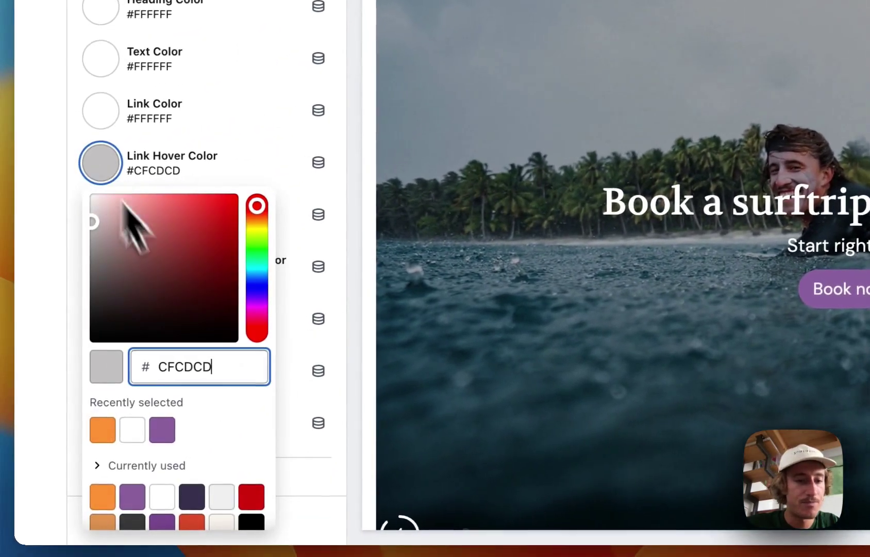
{"action": "left_click", "coordinate": [133, 496]}
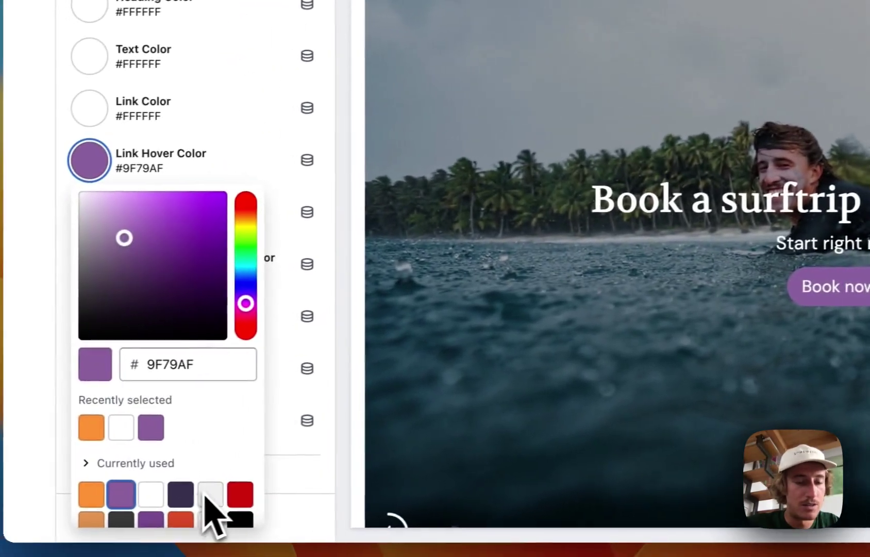
{"action": "left_click", "coordinate": [98, 494]}
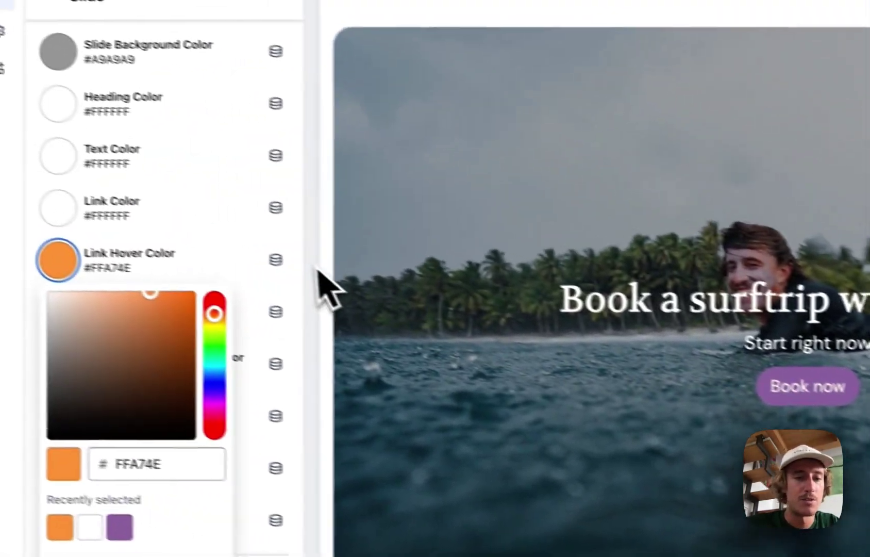
{"action": "left_click", "coordinate": [299, 155]}
Step: Confirm Slideshow #4 lists 'Book a surftrip with us now' and 'Get the waves of a lifetime'
{"action": "scroll", "coordinate": [322, 265], "scroll_direction": "down", "scroll_amount": 5}
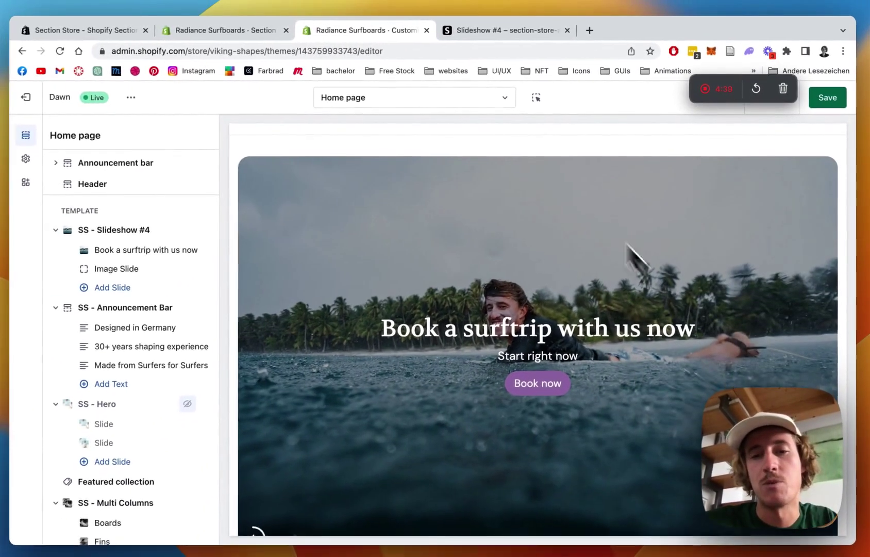
{"action": "scroll", "coordinate": [539, 178], "scroll_direction": "down", "scroll_amount": 1}
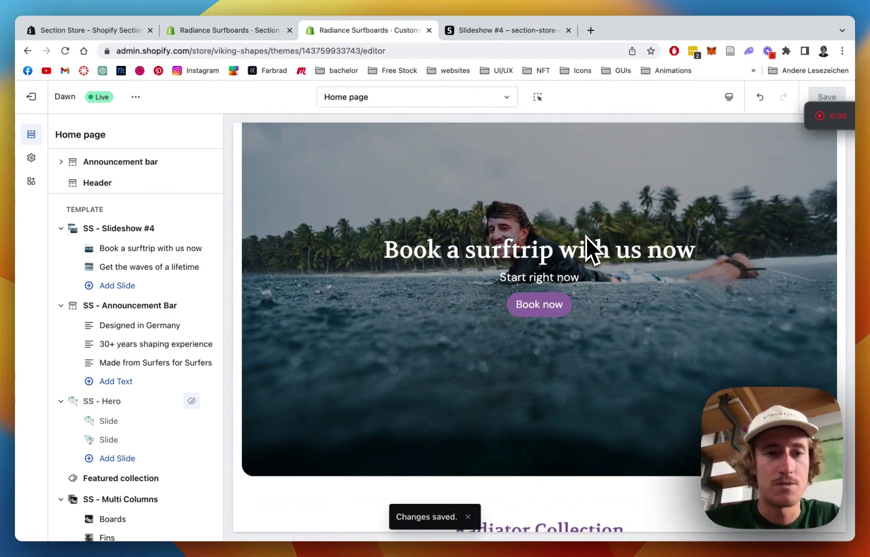
{"action": "scroll", "coordinate": [586, 236], "scroll_direction": "up", "scroll_amount": 1}
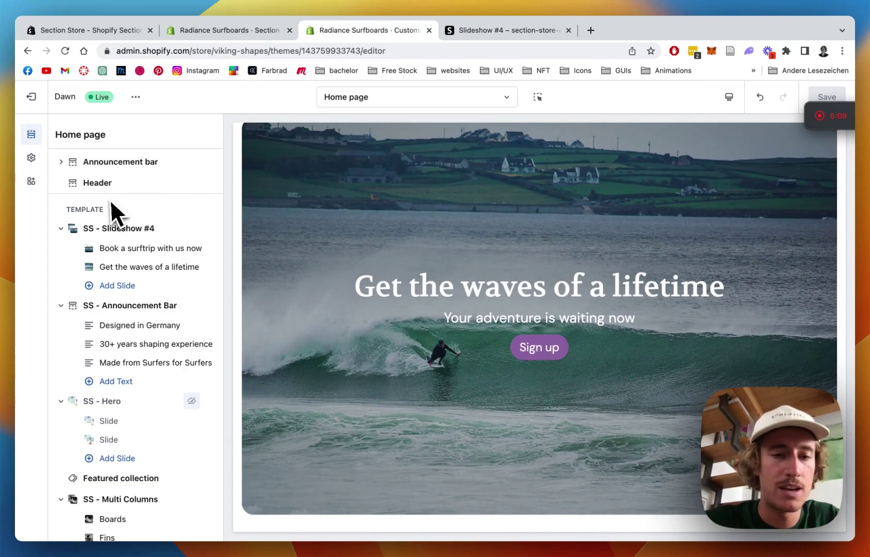
{"action": "scroll", "coordinate": [520, 412], "scroll_direction": "up", "scroll_amount": 1}
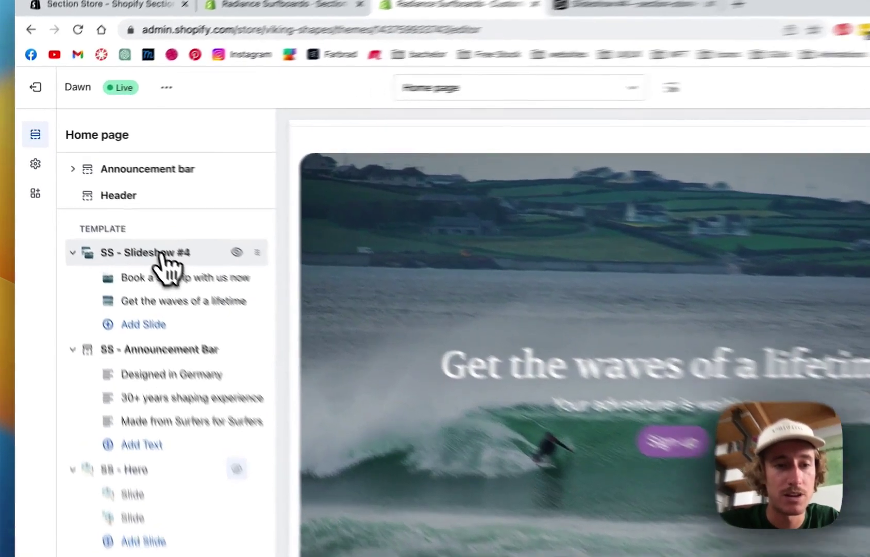
Step: Set Slideshow #4 to Buttons slider controls, a 3s autoplay delay and 450px desktop image height
{"action": "left_click", "coordinate": [127, 229]}
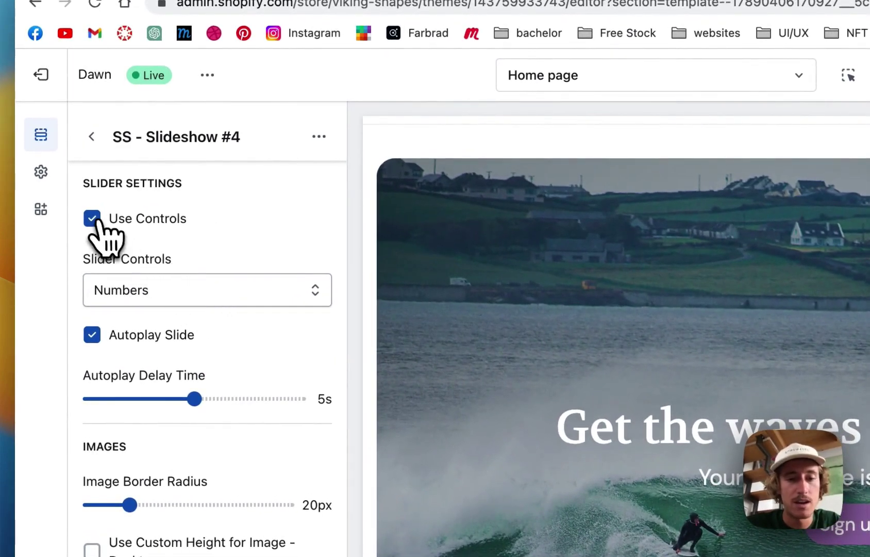
{"action": "left_click", "coordinate": [95, 220]}
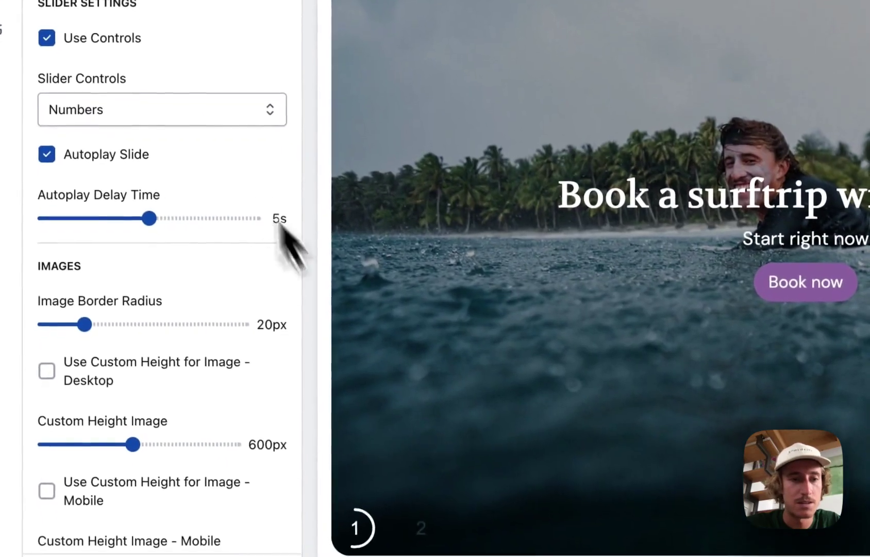
{"action": "left_click", "coordinate": [230, 293]}
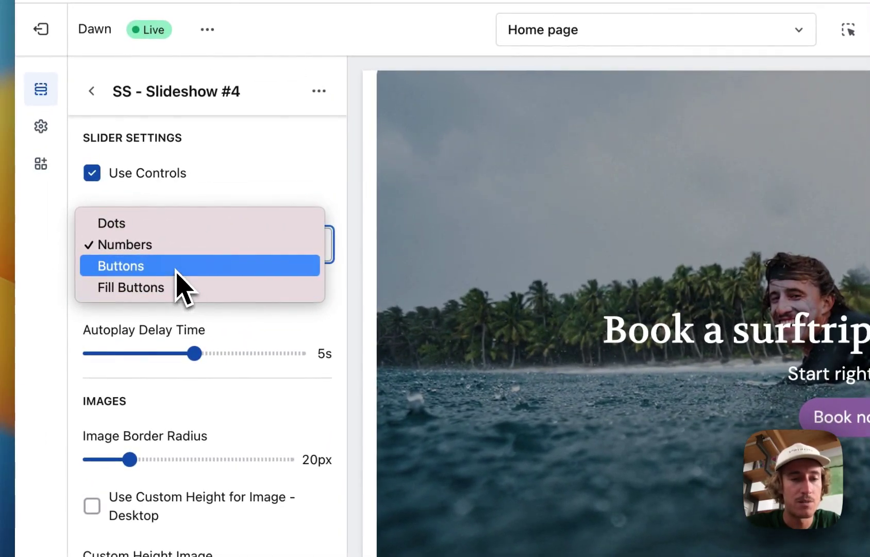
{"action": "left_click", "coordinate": [176, 267]}
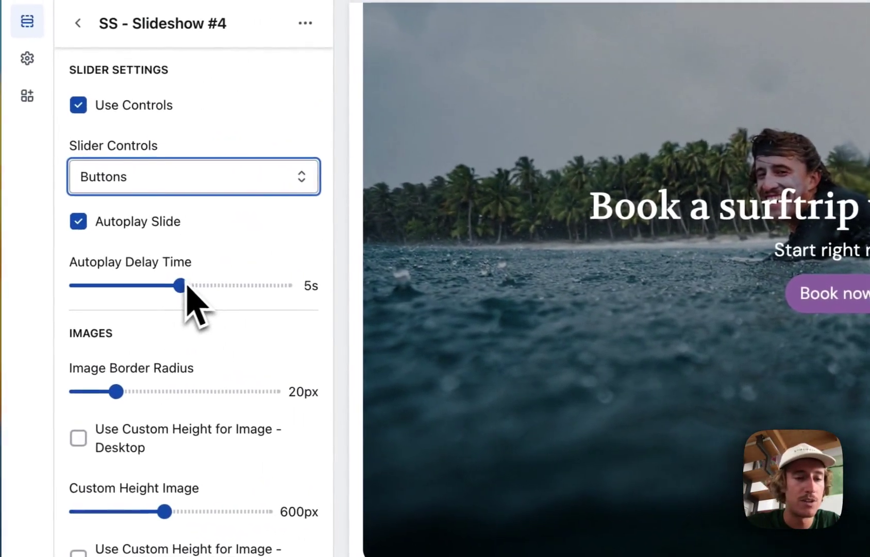
{"action": "left_click_drag", "start_coordinate": [180, 285], "coordinate": [165, 285]}
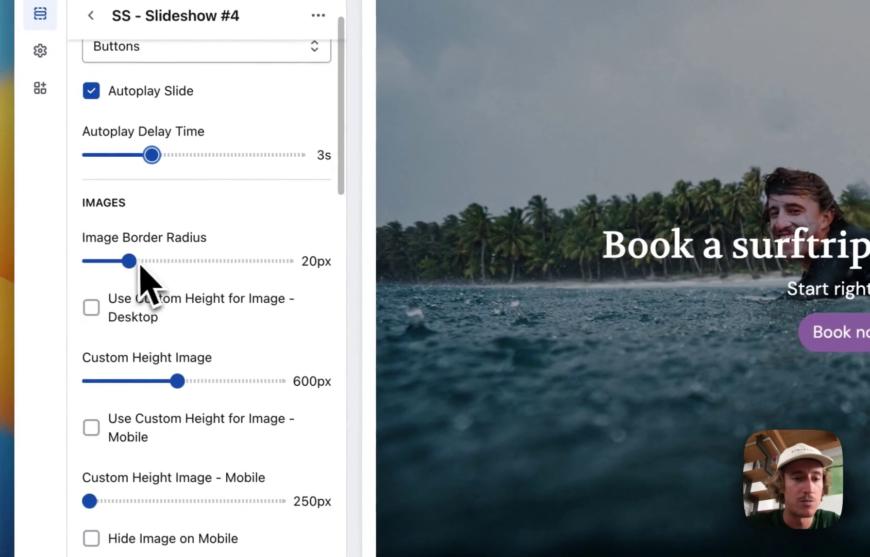
{"action": "scroll", "coordinate": [148, 264], "scroll_direction": "down", "scroll_amount": 2}
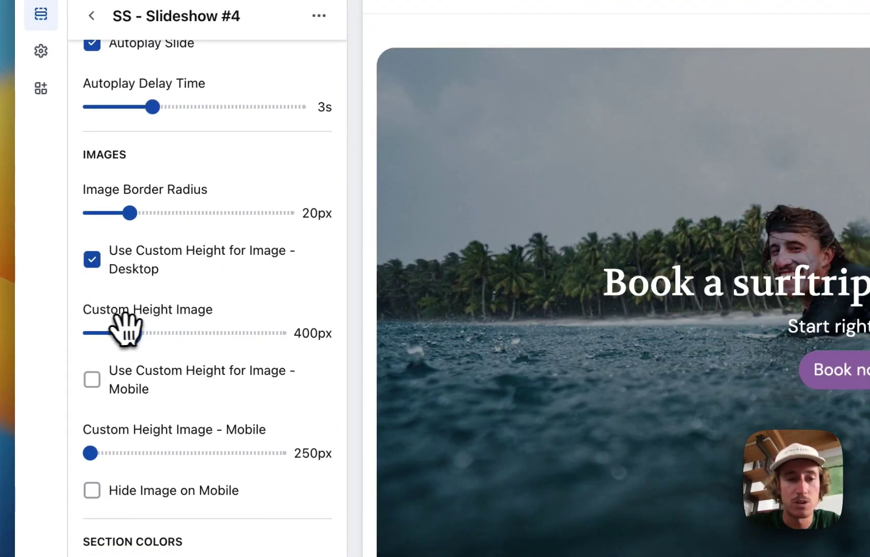
{"action": "left_click_drag", "start_coordinate": [119, 330], "coordinate": [145, 330]}
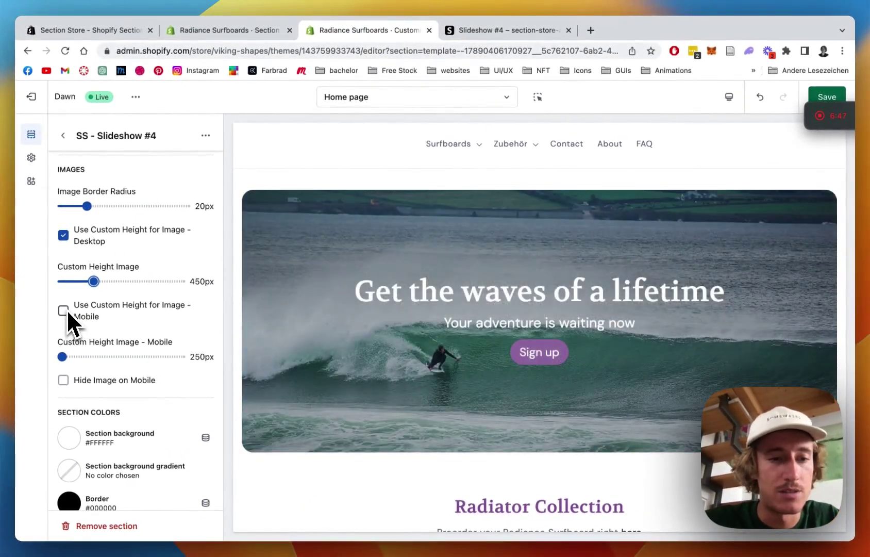
Step: Tick 'Use Custom Height for Image - Mobile' in the slideshow settings
{"action": "scroll", "coordinate": [194, 295], "scroll_direction": "down", "scroll_amount": 2}
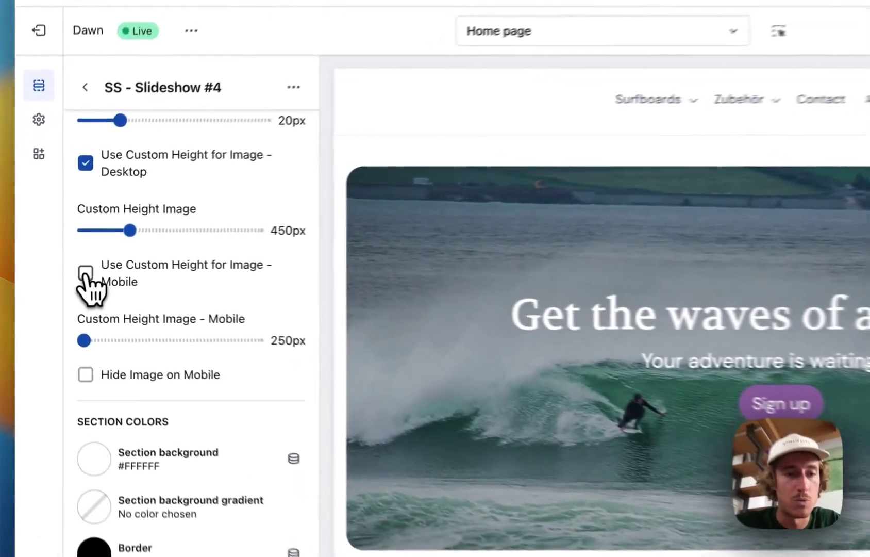
{"action": "left_click", "coordinate": [85, 273]}
{"action": "scroll", "coordinate": [152, 302], "scroll_direction": "down", "scroll_amount": 5}
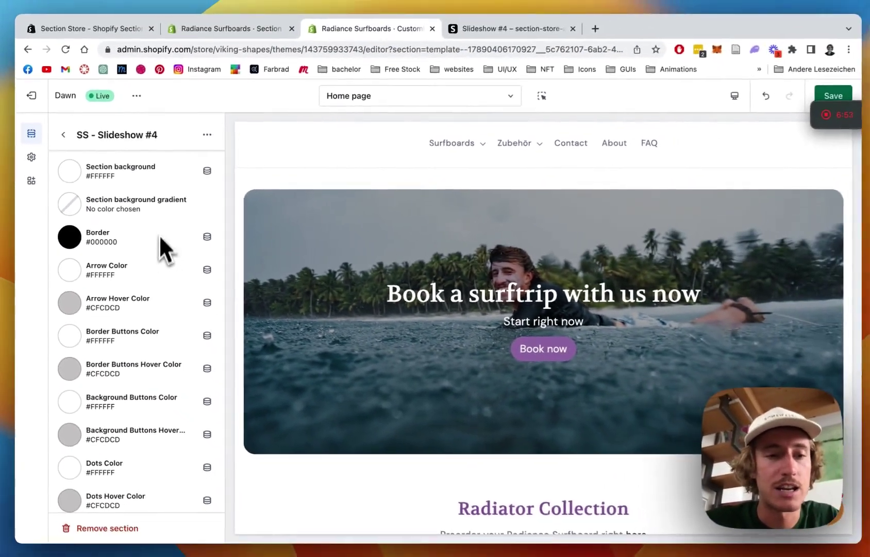
{"action": "scroll", "coordinate": [229, 289], "scroll_direction": "up", "scroll_amount": 2}
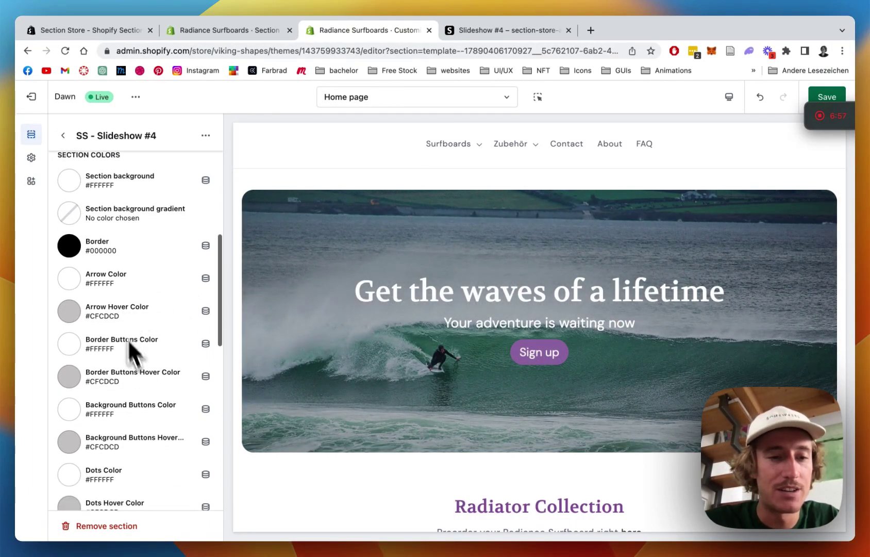
{"action": "scroll", "coordinate": [107, 281], "scroll_direction": "down", "scroll_amount": 5}
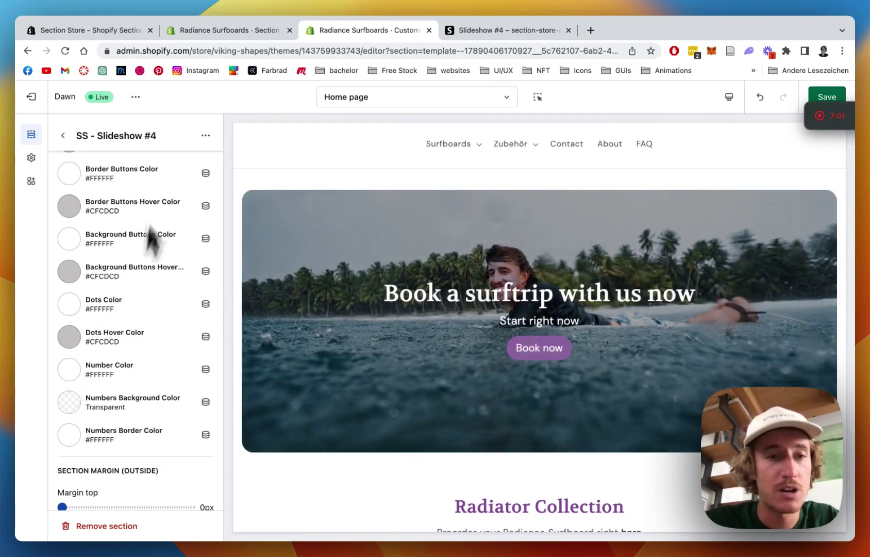
{"action": "scroll", "coordinate": [129, 291], "scroll_direction": "up", "scroll_amount": 3}
{"action": "scroll", "coordinate": [129, 290], "scroll_direction": "up", "scroll_amount": 10}
Step: Change the Slider Controls from Buttons to Numbers
{"action": "left_click", "coordinate": [149, 230]}
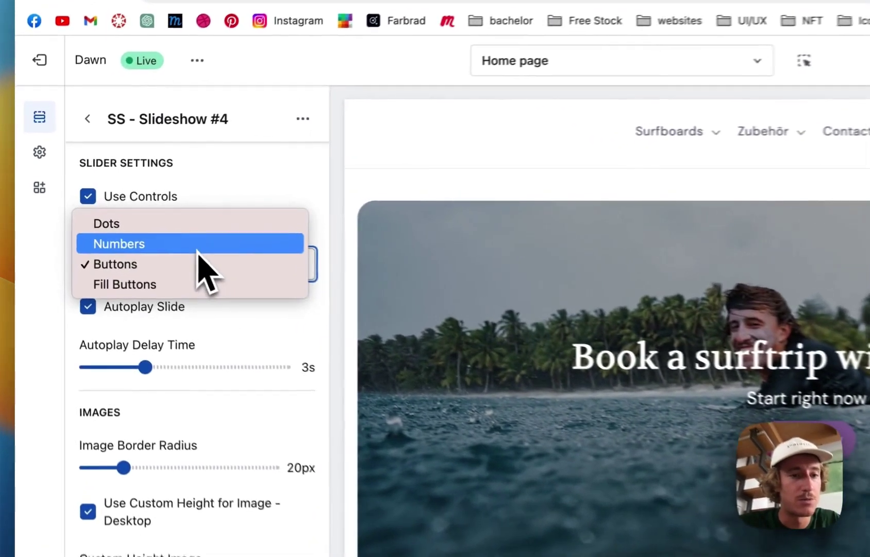
{"action": "left_click", "coordinate": [138, 223]}
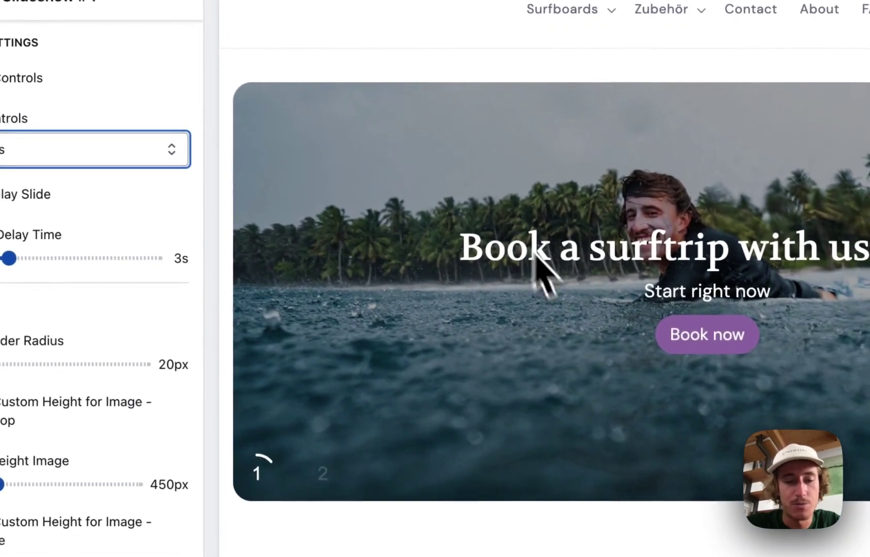
{"action": "scroll", "coordinate": [295, 386], "scroll_direction": "down", "scroll_amount": 4}
{"action": "scroll", "coordinate": [248, 291], "scroll_direction": "down", "scroll_amount": 15}
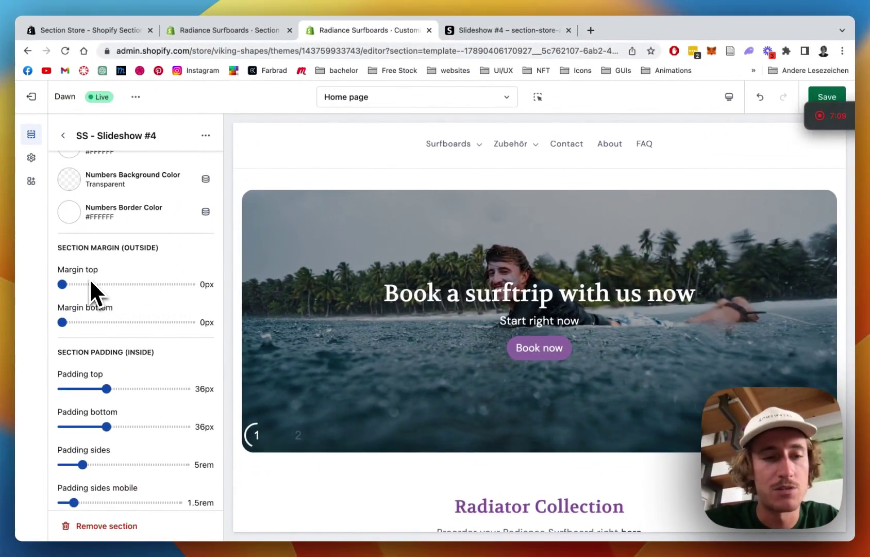
Step: Tick Full Width and drag the Image Border Radius slider down to 0px
{"action": "scroll", "coordinate": [112, 278], "scroll_direction": "down", "scroll_amount": 5}
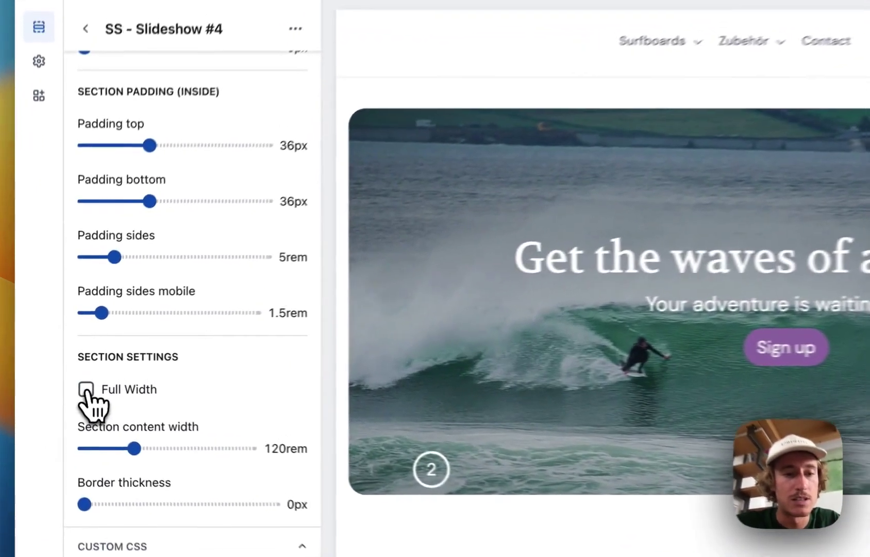
{"action": "left_click", "coordinate": [64, 381]}
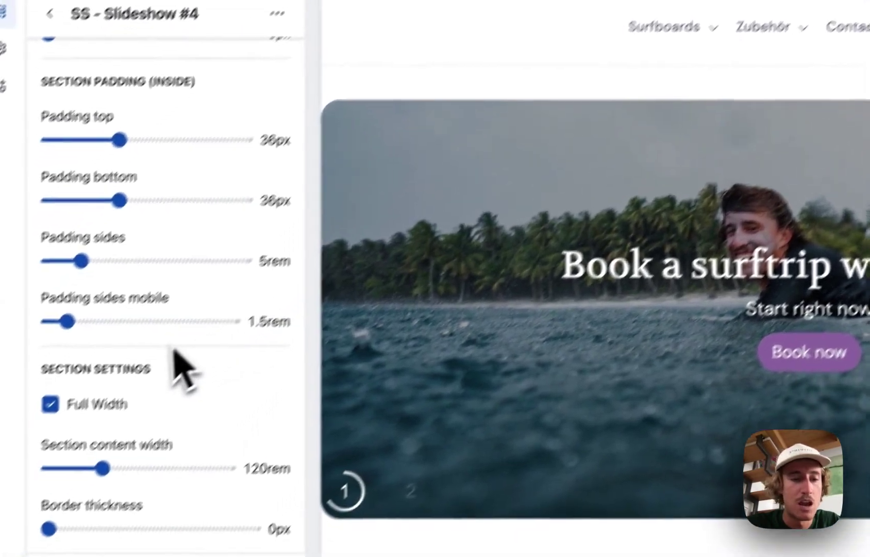
{"action": "scroll", "coordinate": [135, 358], "scroll_direction": "up", "scroll_amount": 3}
{"action": "scroll", "coordinate": [133, 353], "scroll_direction": "up", "scroll_amount": 15}
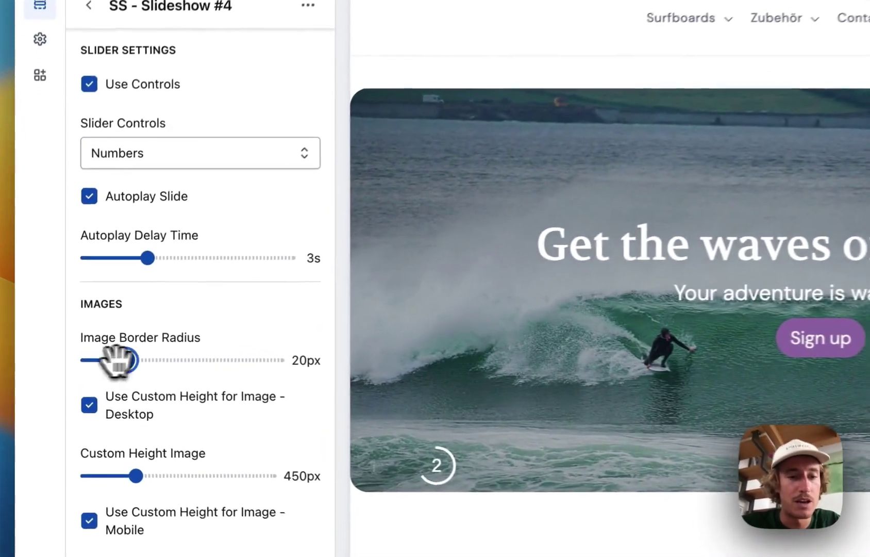
{"action": "left_click_drag", "start_coordinate": [87, 366], "coordinate": [37, 367]}
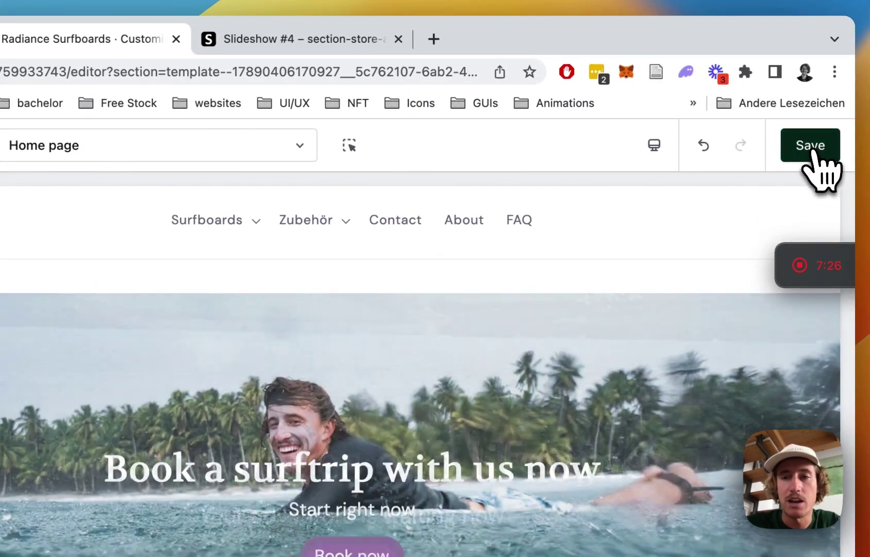
Step: Save the theme, switch the preview to Fullscreen, and accept the store's cookie banner
{"action": "left_click", "coordinate": [813, 155]}
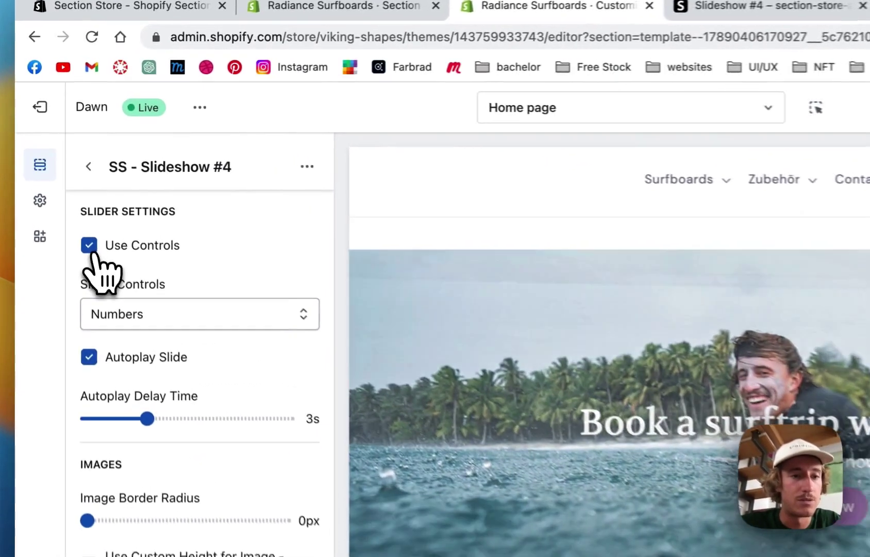
{"action": "left_click", "coordinate": [64, 187]}
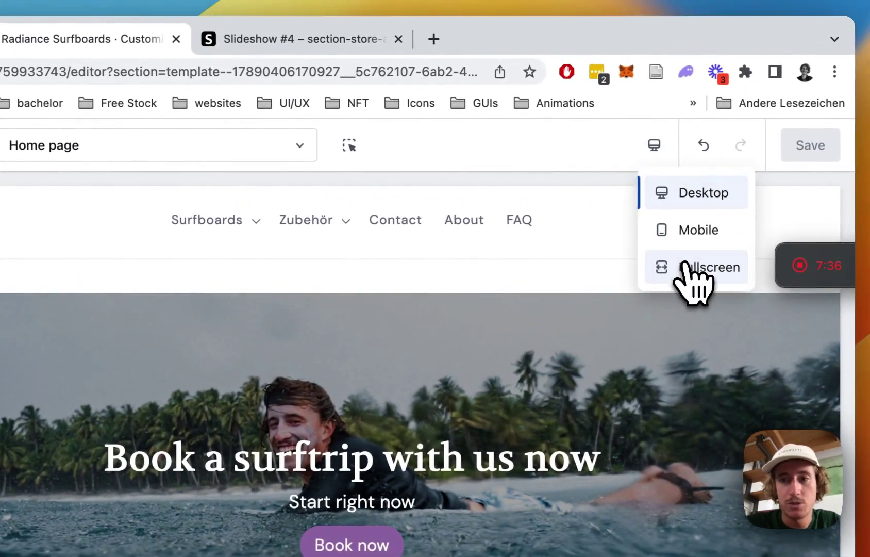
{"action": "left_click", "coordinate": [686, 266]}
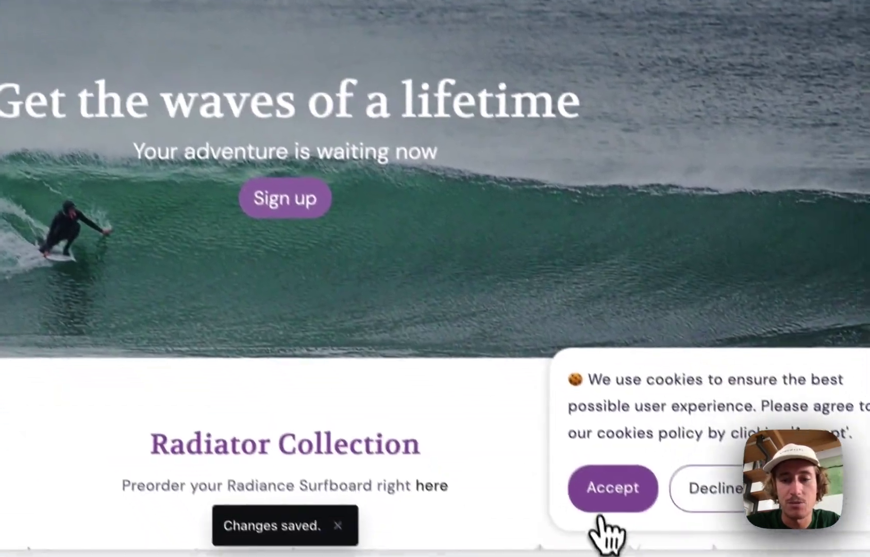
{"action": "left_click", "coordinate": [602, 510]}
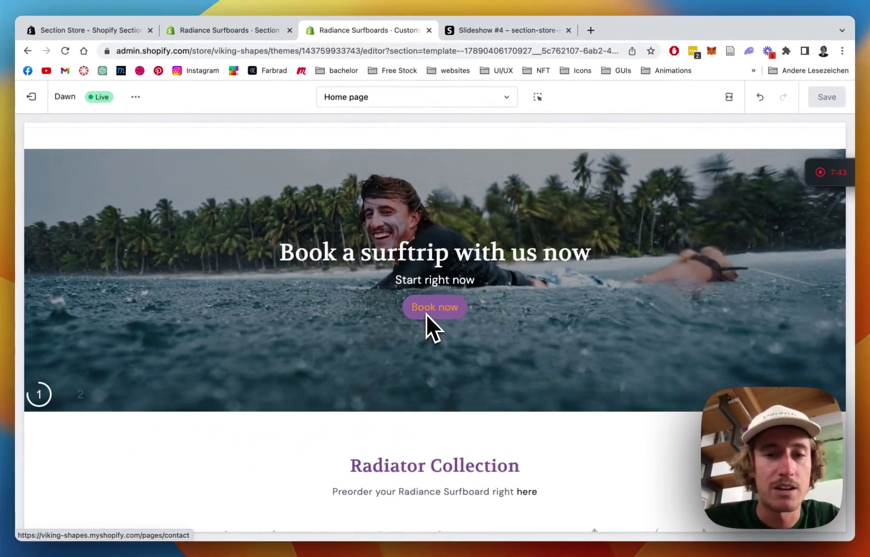
{"action": "scroll", "coordinate": [426, 313], "scroll_direction": "up", "scroll_amount": 3}
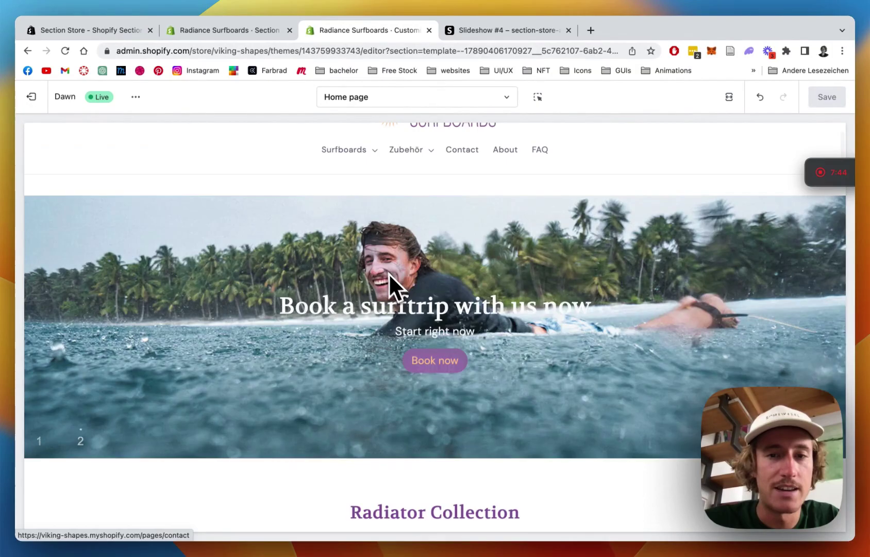
{"action": "scroll", "coordinate": [387, 276], "scroll_direction": "down", "scroll_amount": 3}
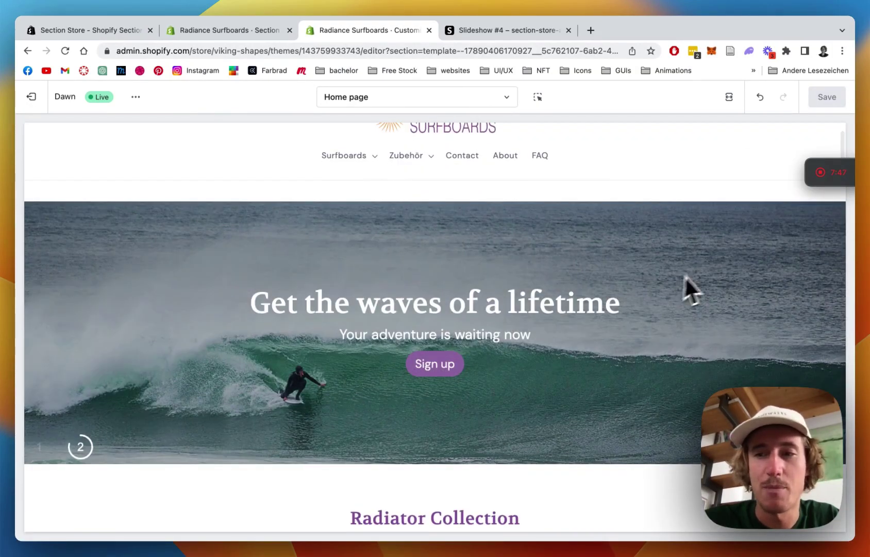